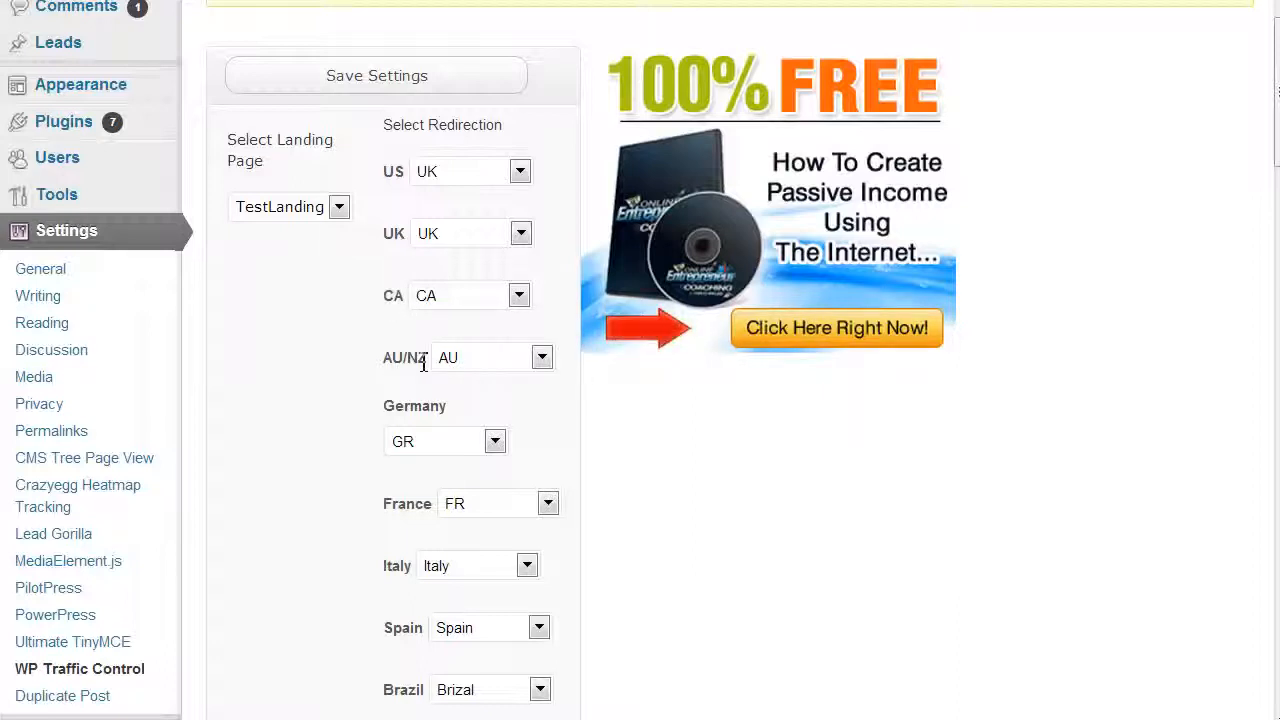
Review the redirection settings for every country in the first landing page block, from US through Singapore and Others
{"action": "scroll", "coordinate": [368, 378], "scroll_direction": "down", "scroll_amount": 1}
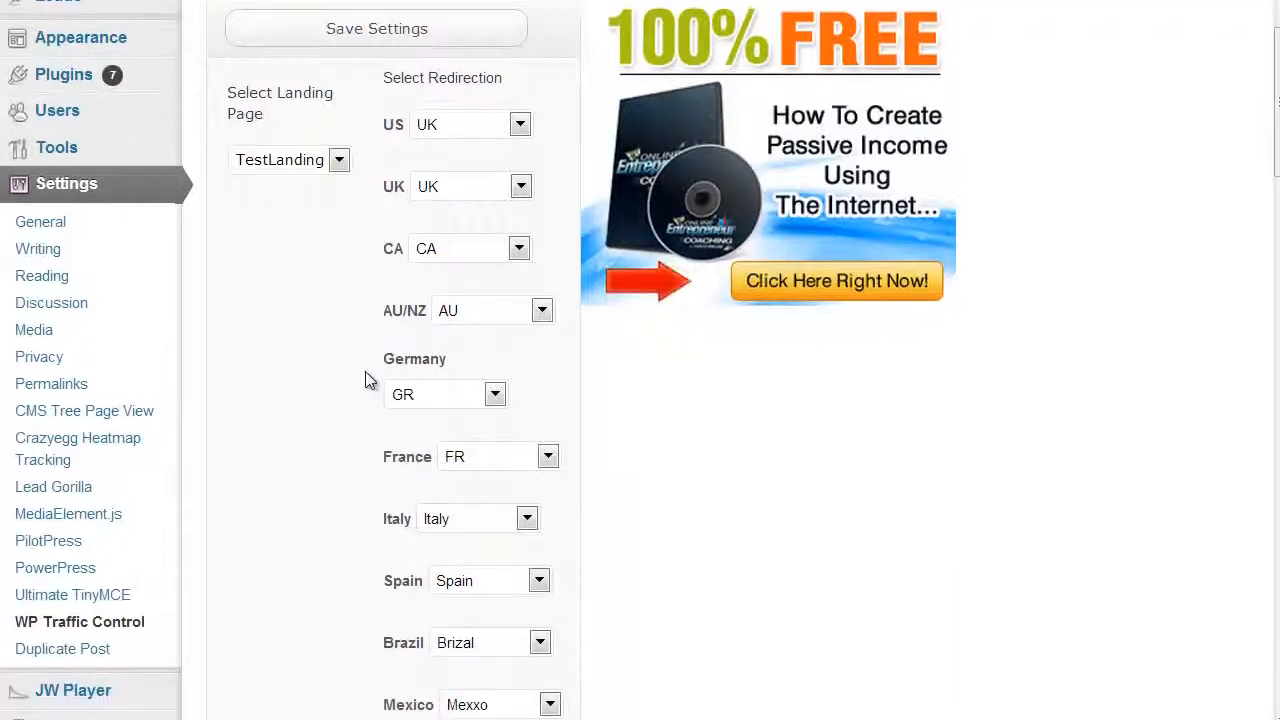
{"action": "scroll", "coordinate": [377, 458], "scroll_direction": "down", "scroll_amount": 1}
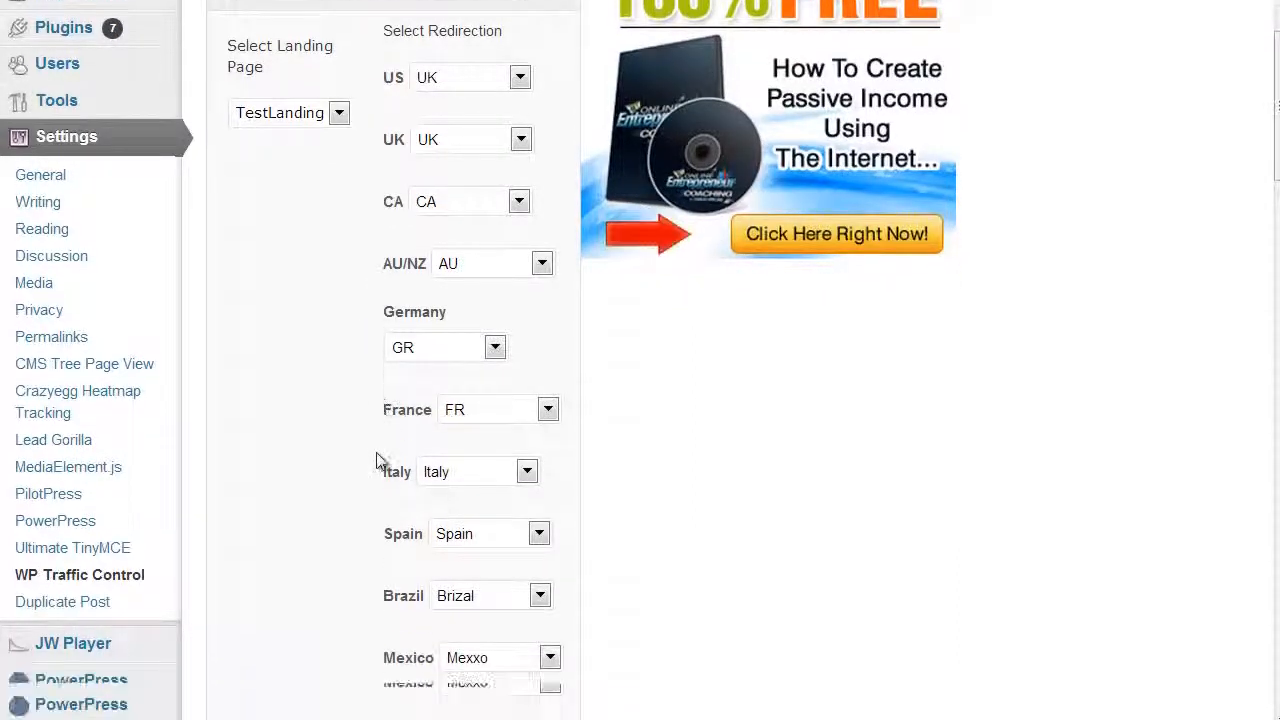
{"action": "scroll", "coordinate": [377, 458], "scroll_direction": "down", "scroll_amount": 1}
{"action": "scroll", "coordinate": [375, 460], "scroll_direction": "down", "scroll_amount": 2}
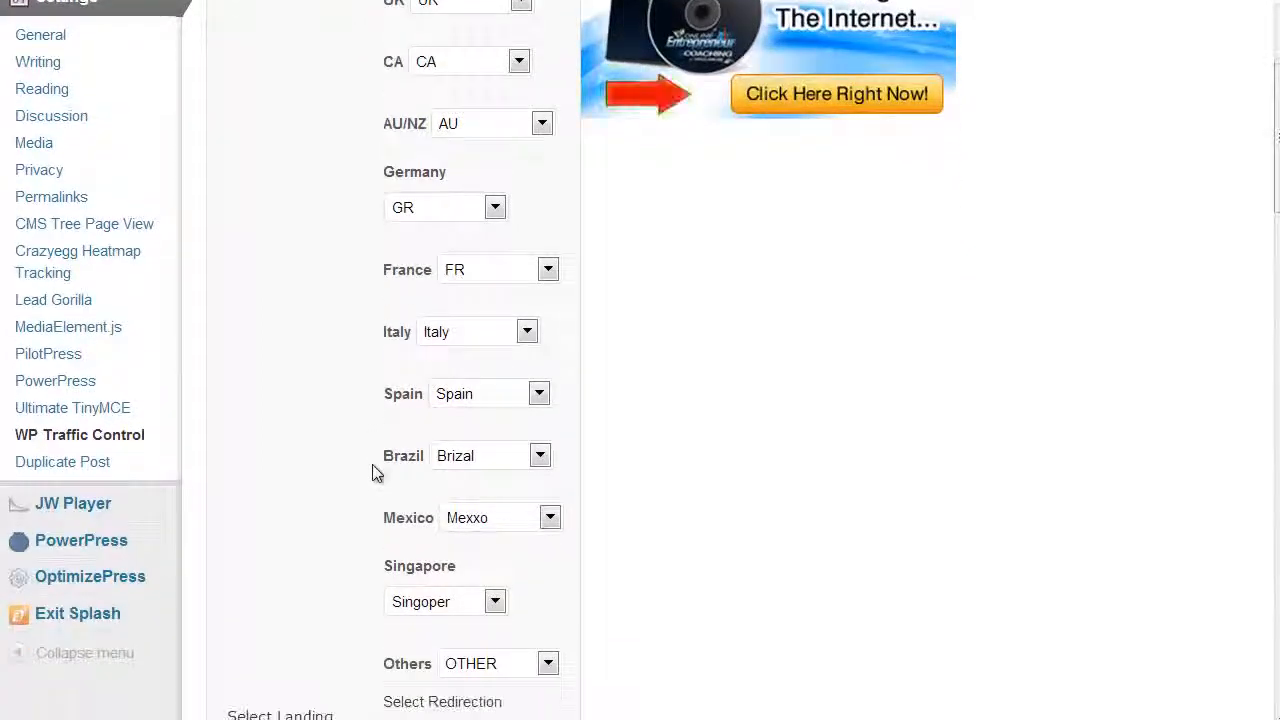
{"action": "scroll", "coordinate": [372, 500], "scroll_direction": "up", "scroll_amount": 1}
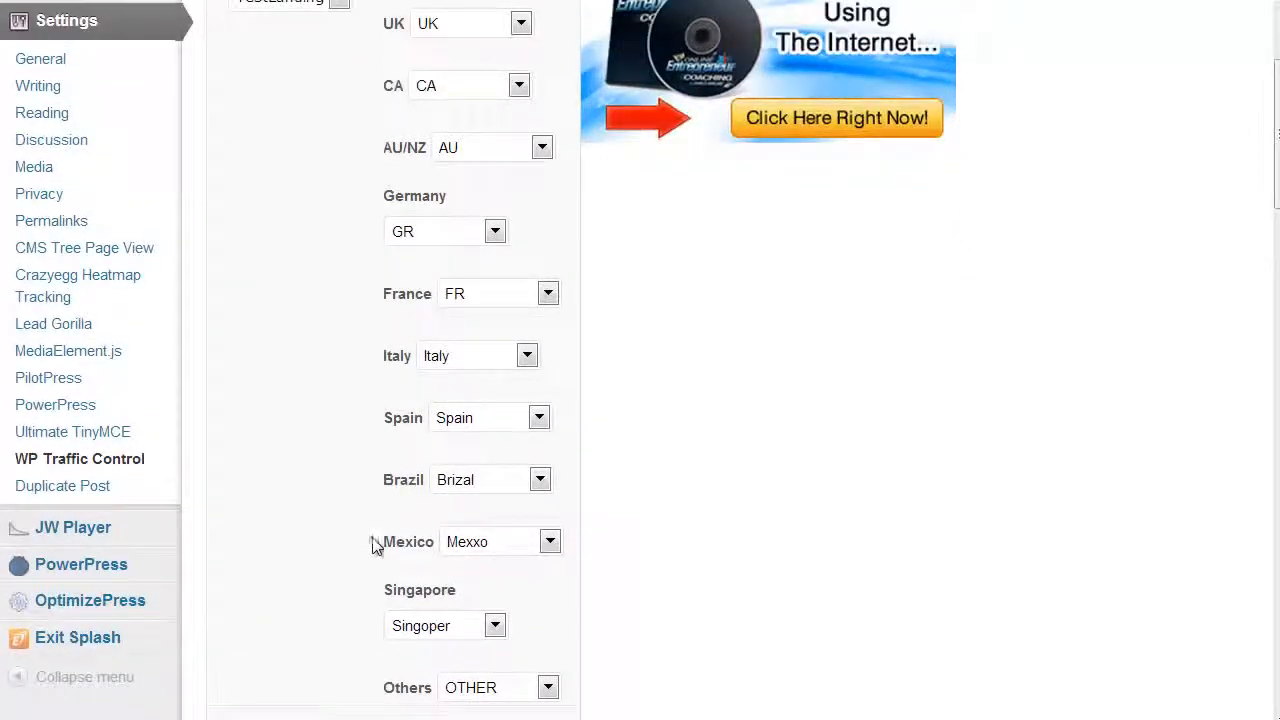
{"action": "left_click_drag", "start_coordinate": [463, 592], "coordinate": [383, 587]}
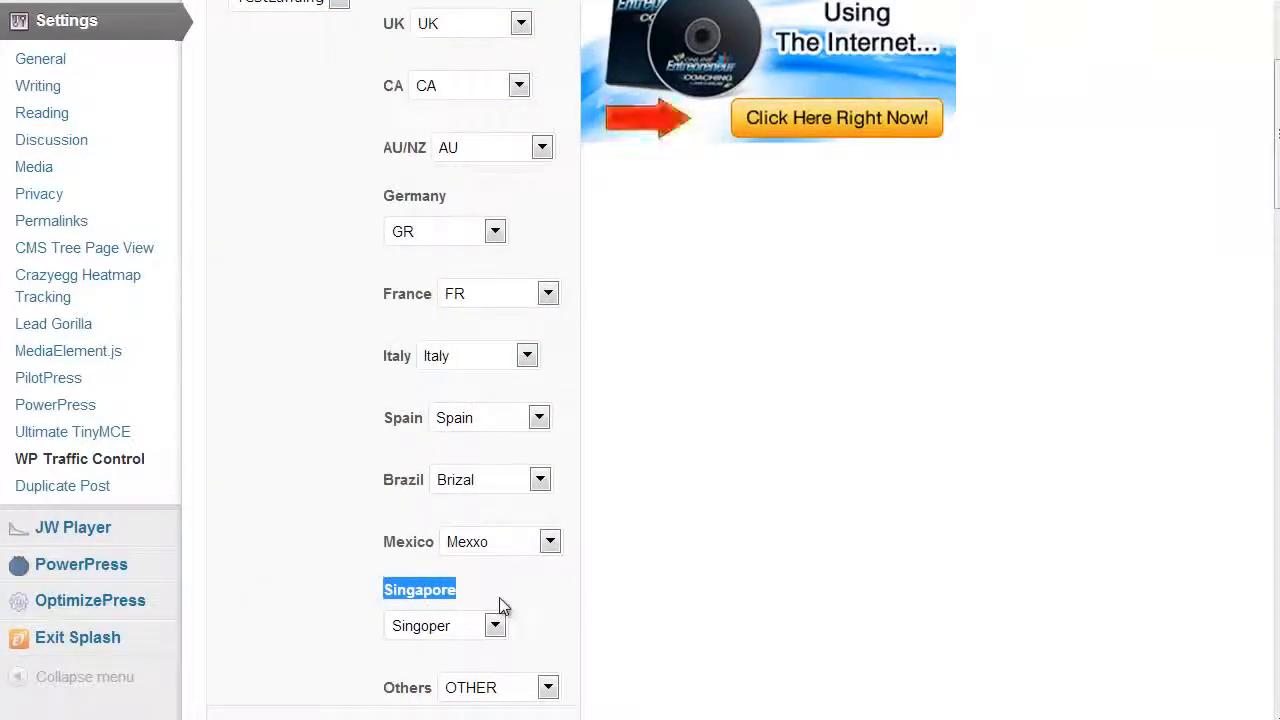
{"action": "left_click", "coordinate": [644, 465]}
{"action": "scroll", "coordinate": [647, 470], "scroll_direction": "up", "scroll_amount": 1}
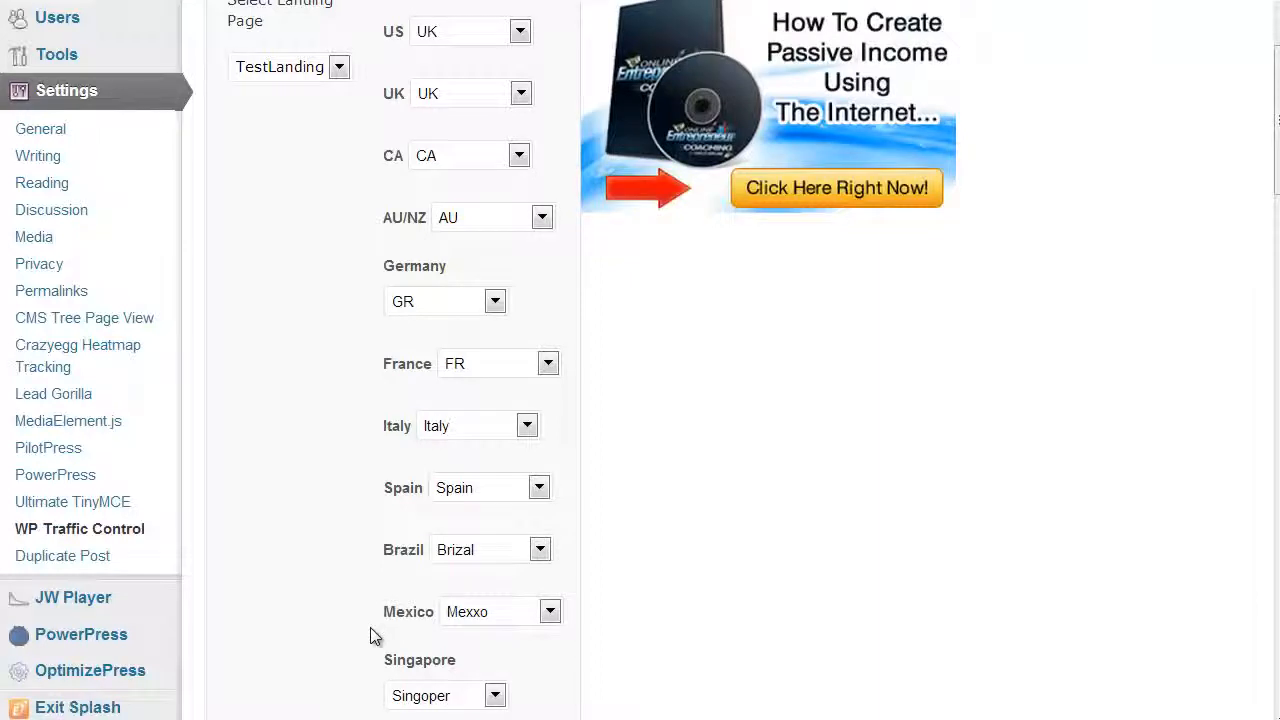
{"action": "scroll", "coordinate": [582, 427], "scroll_direction": "up", "scroll_amount": 1}
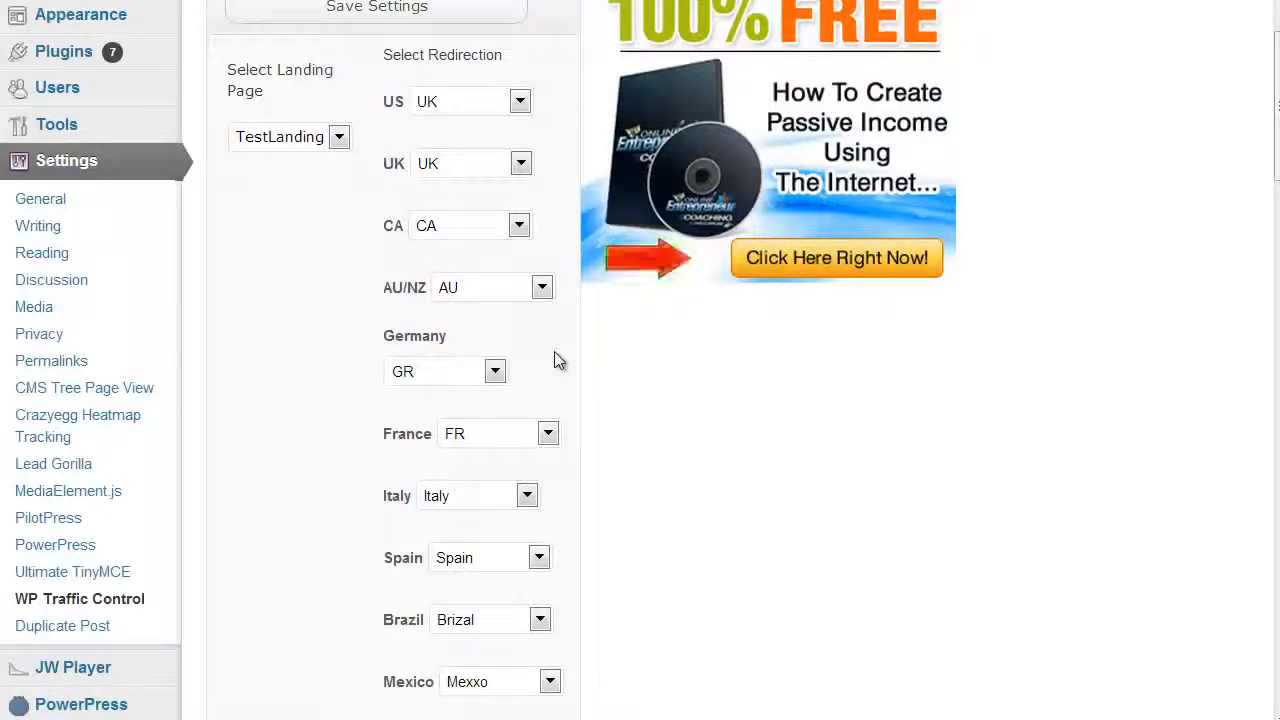
{"action": "scroll", "coordinate": [640, 378], "scroll_direction": "down", "scroll_amount": 2}
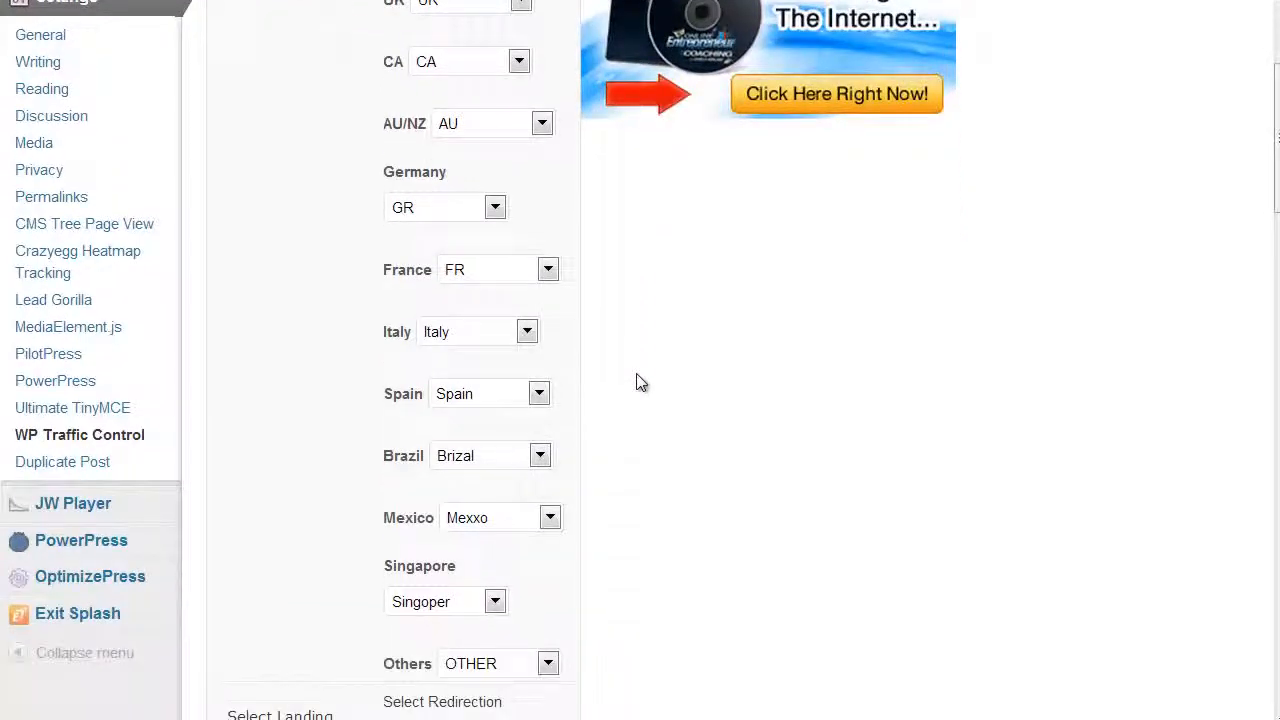
{"action": "scroll", "coordinate": [494, 674], "scroll_direction": "up", "scroll_amount": 1}
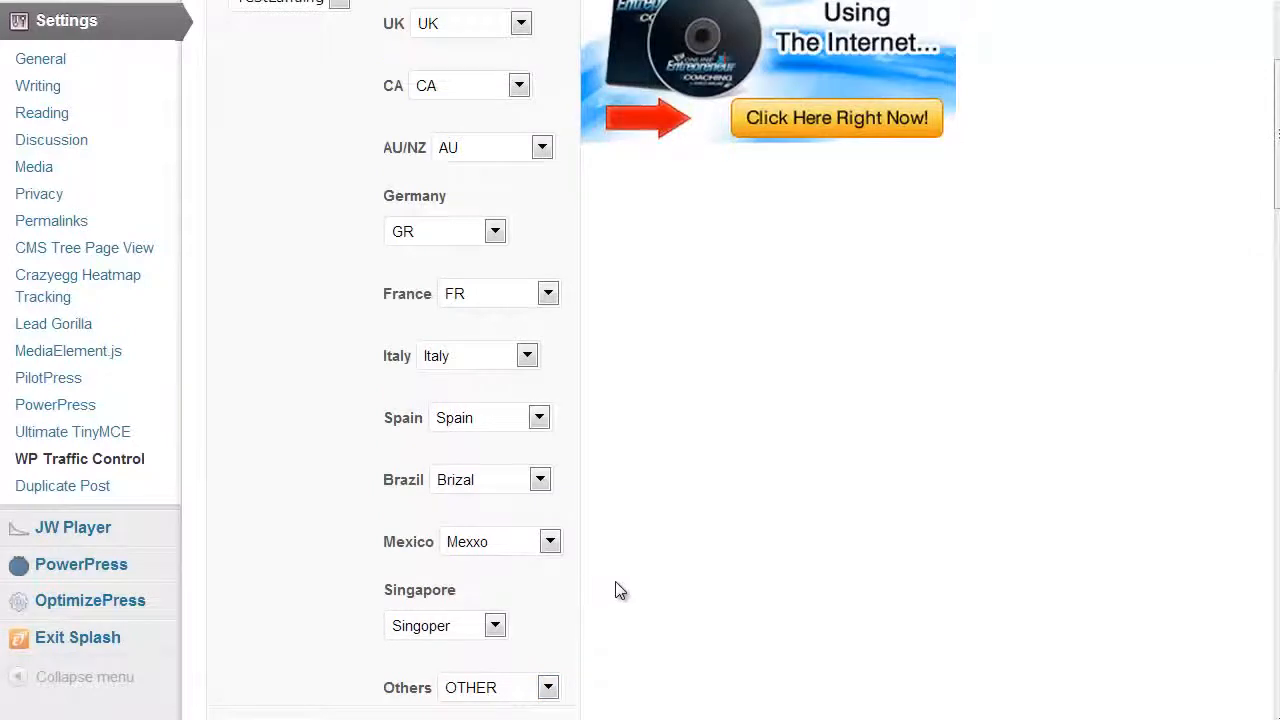
Select TestLandingPage WP as the landing page and look through the other available pages
{"action": "scroll", "coordinate": [615, 590], "scroll_direction": "up", "scroll_amount": 1}
{"action": "left_click", "coordinate": [305, 98]}
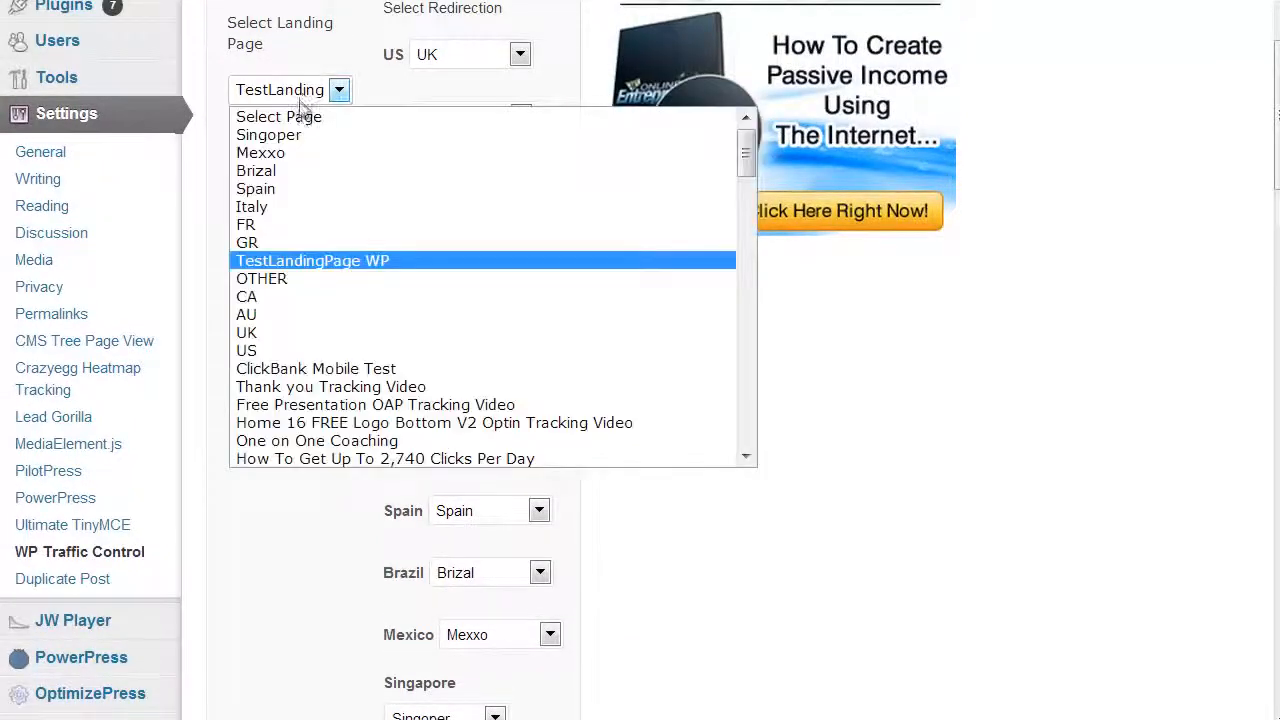
{"action": "left_click", "coordinate": [293, 266]}
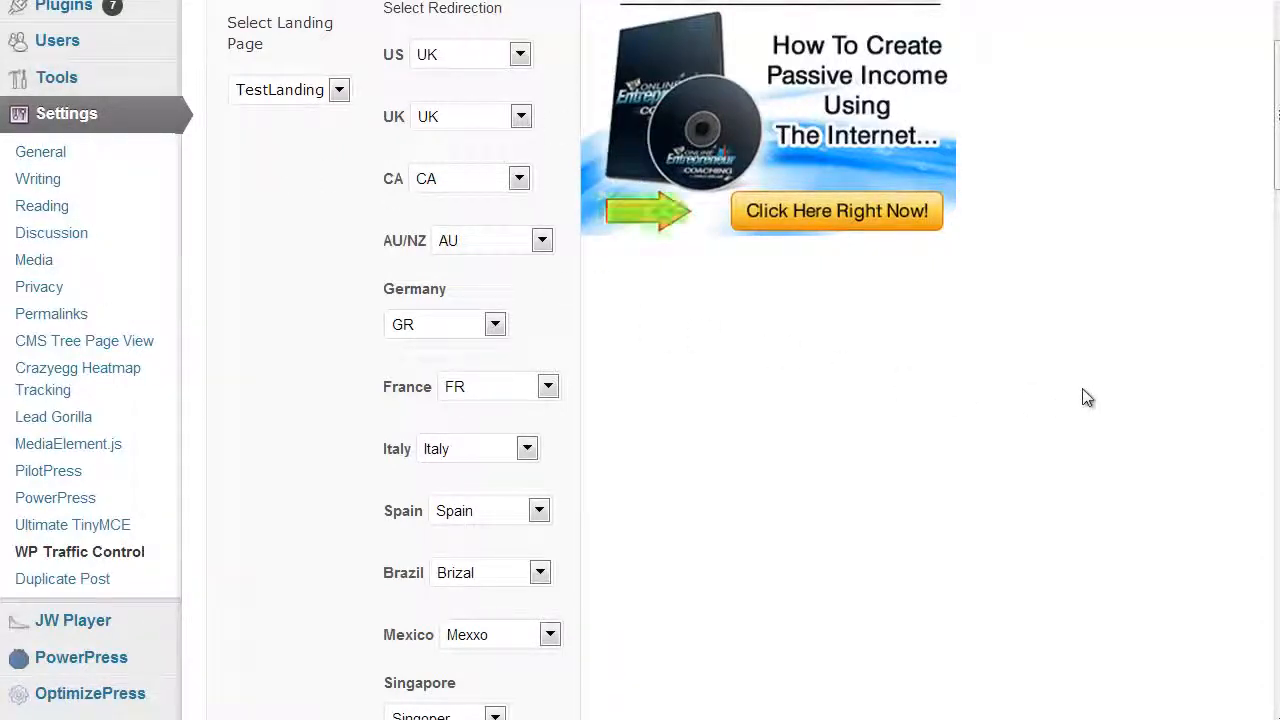
{"action": "scroll", "coordinate": [1088, 398], "scroll_direction": "up", "scroll_amount": 1}
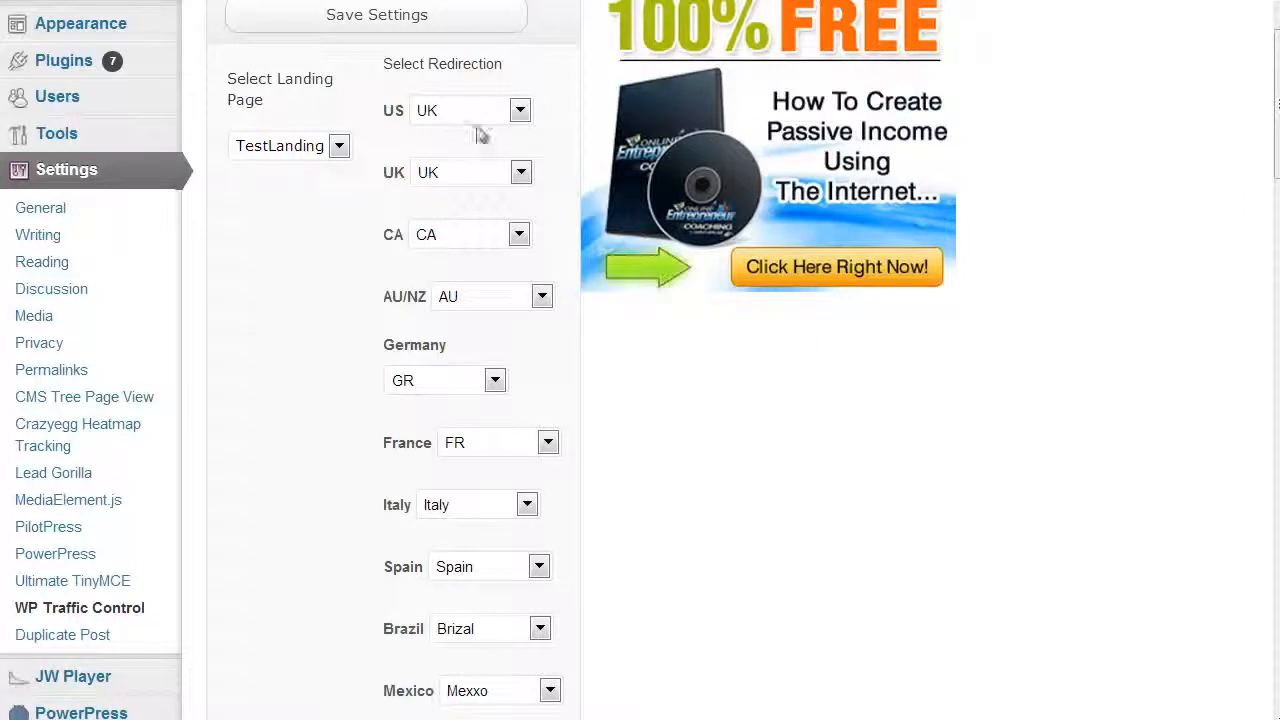
{"action": "left_click", "coordinate": [339, 146]}
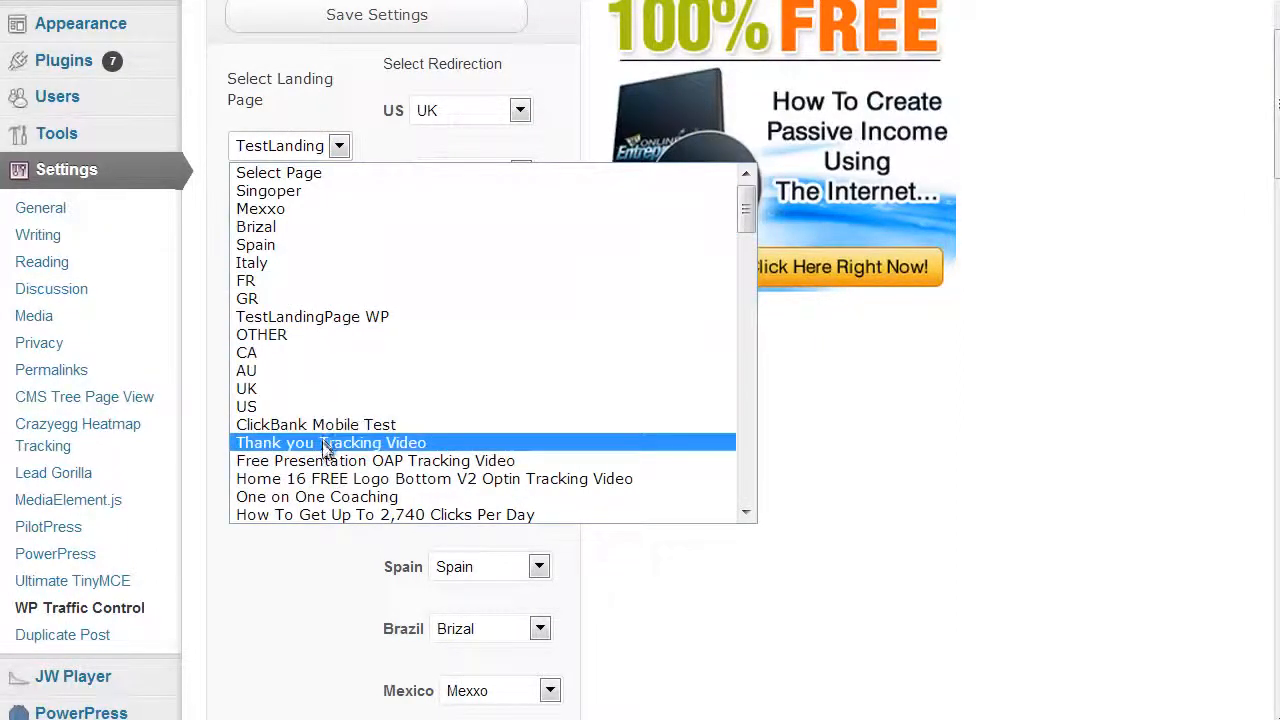
{"action": "left_click", "coordinate": [490, 115]}
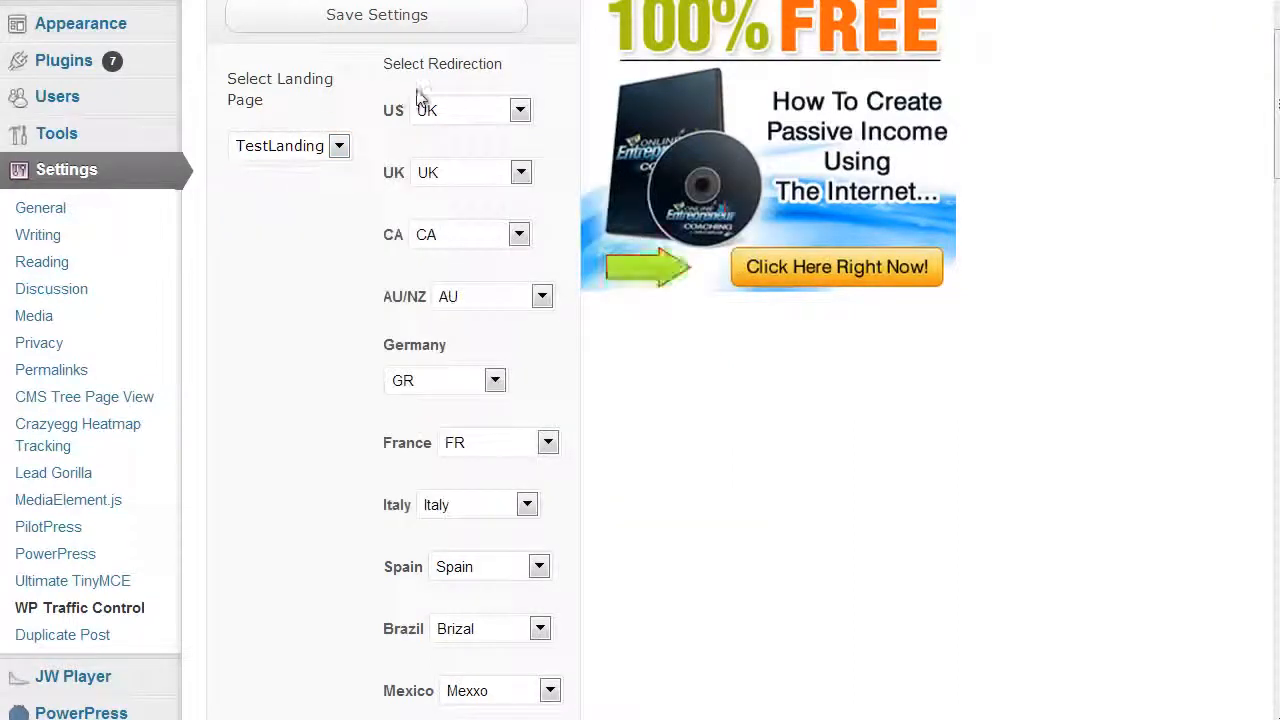
Set the redirection for US, UK, CA and AU/NZ visitors to the US page
{"action": "left_click", "coordinate": [490, 115]}
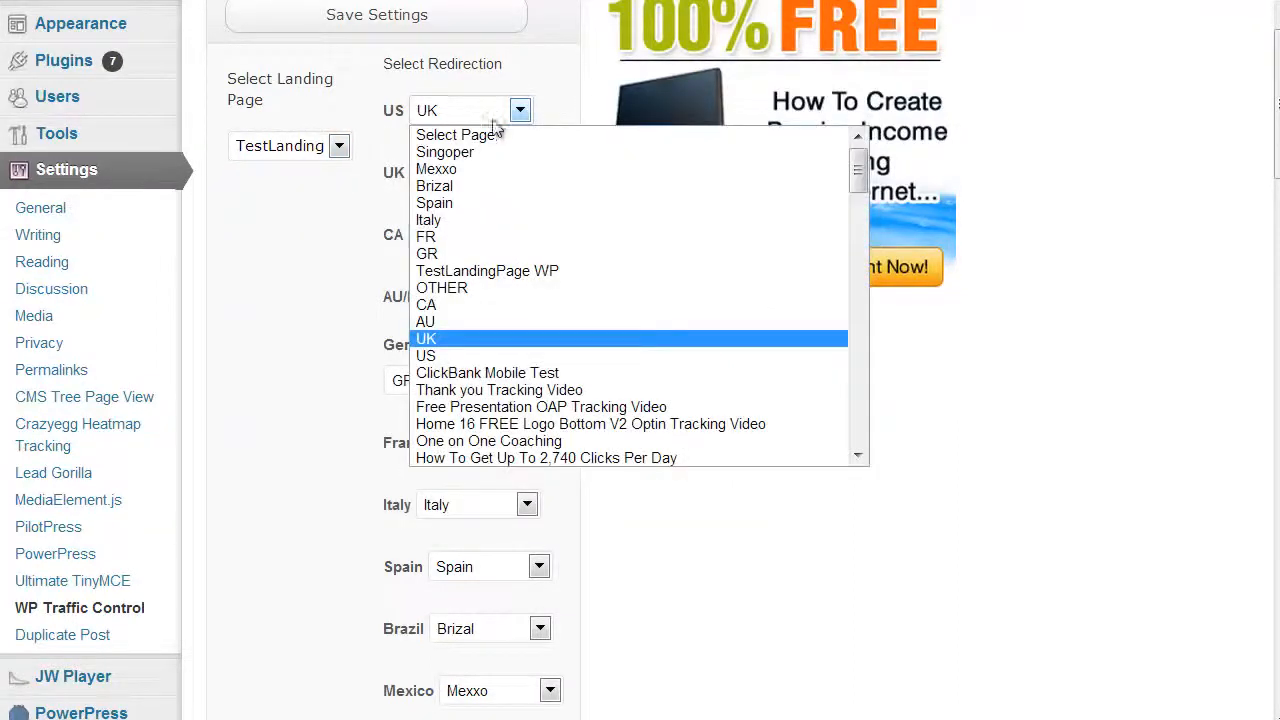
{"action": "left_click", "coordinate": [500, 356]}
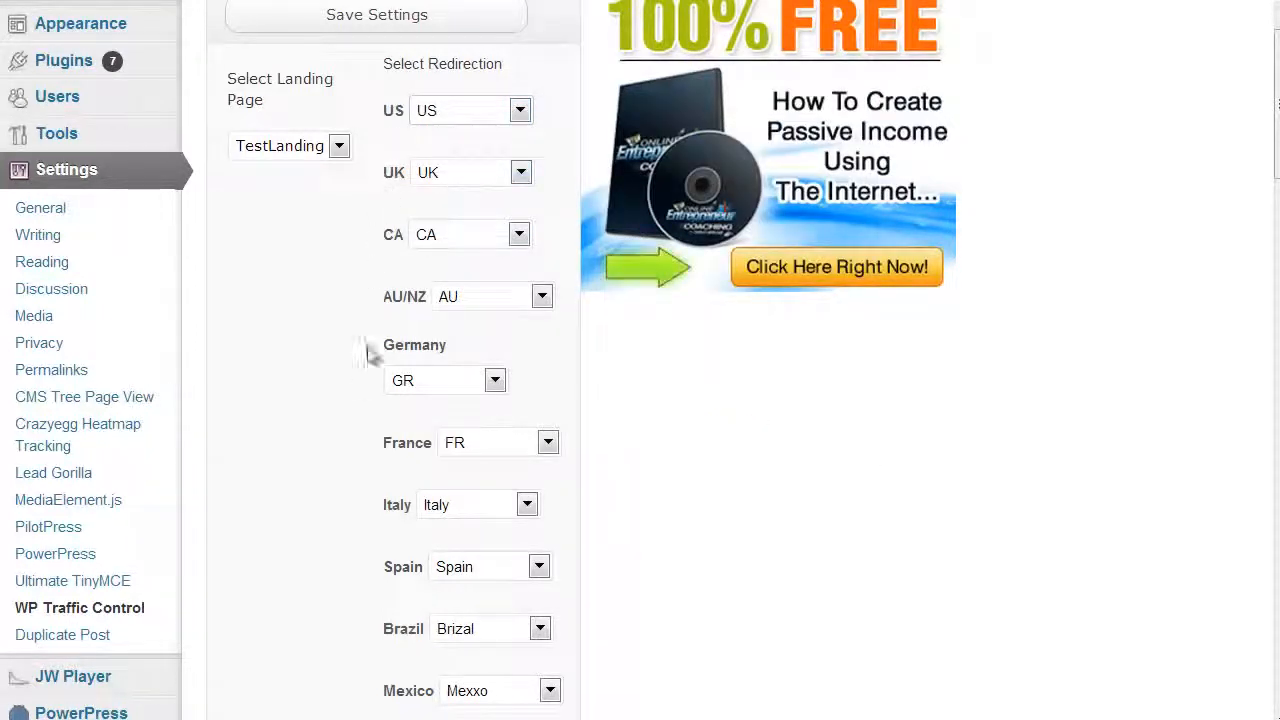
{"action": "left_click", "coordinate": [453, 174]}
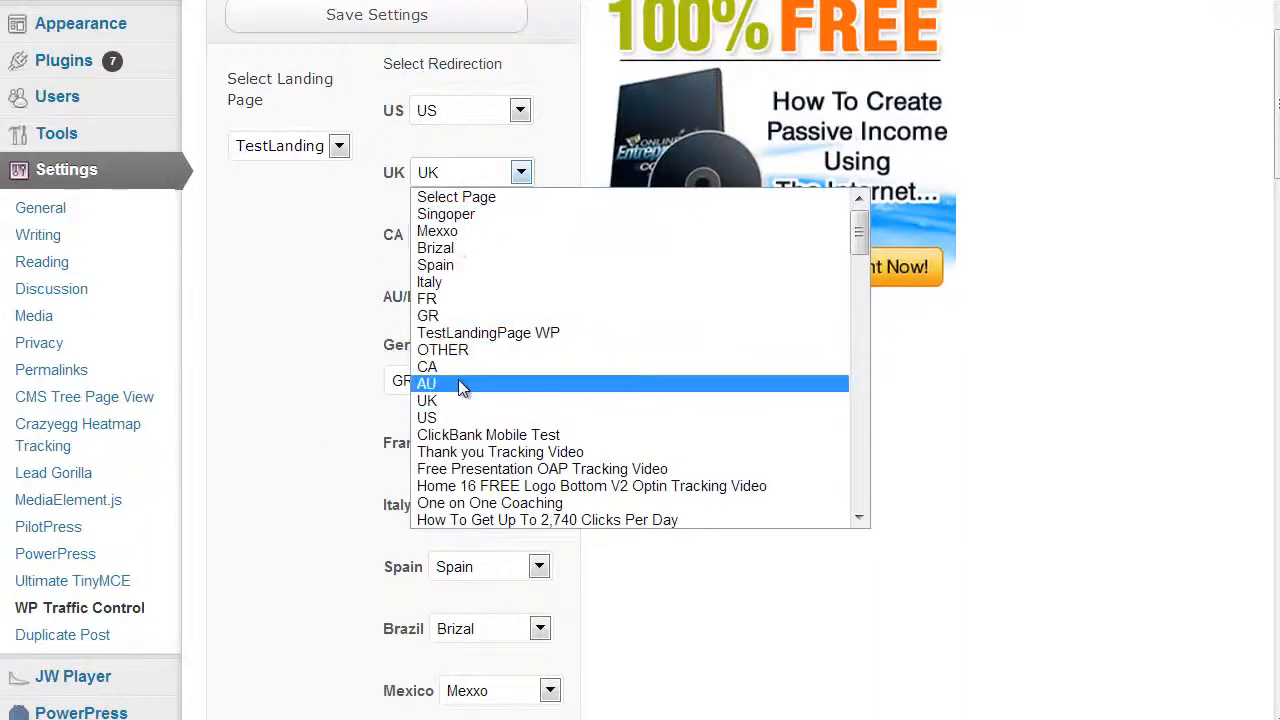
{"action": "left_click", "coordinate": [455, 417]}
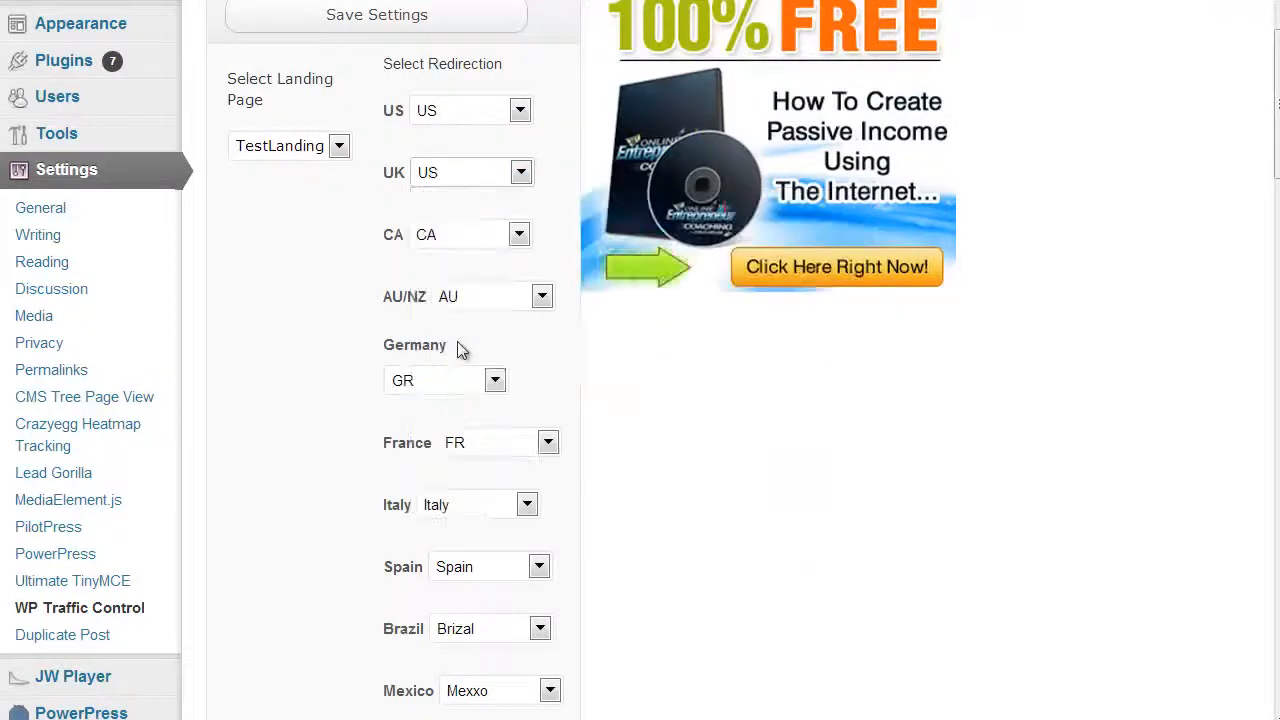
{"action": "left_click", "coordinate": [457, 240]}
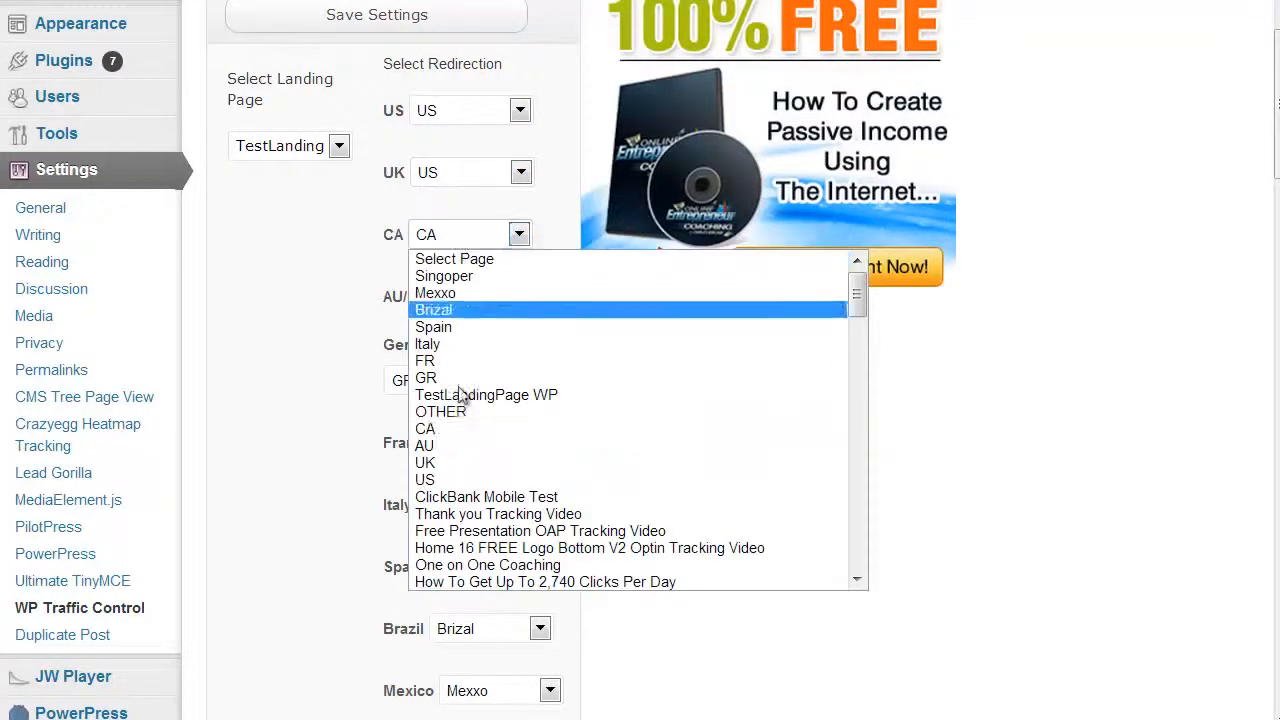
{"action": "left_click", "coordinate": [457, 480]}
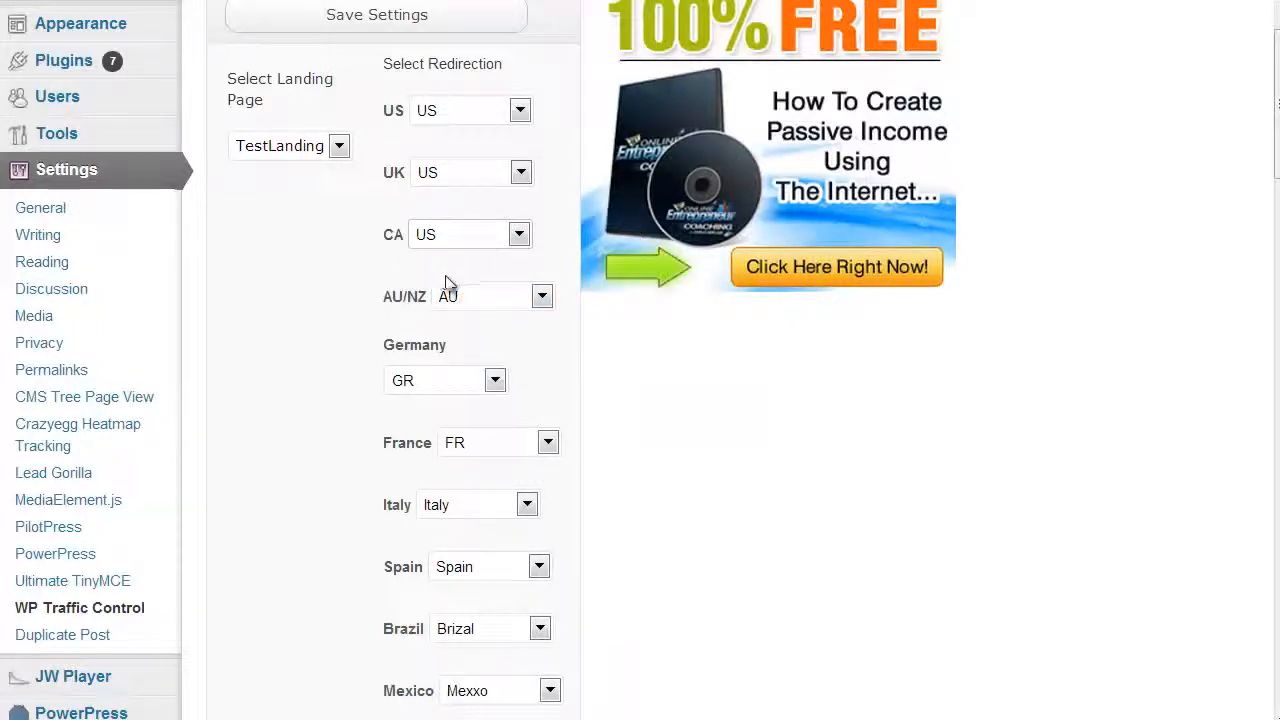
{"action": "left_click", "coordinate": [452, 292]}
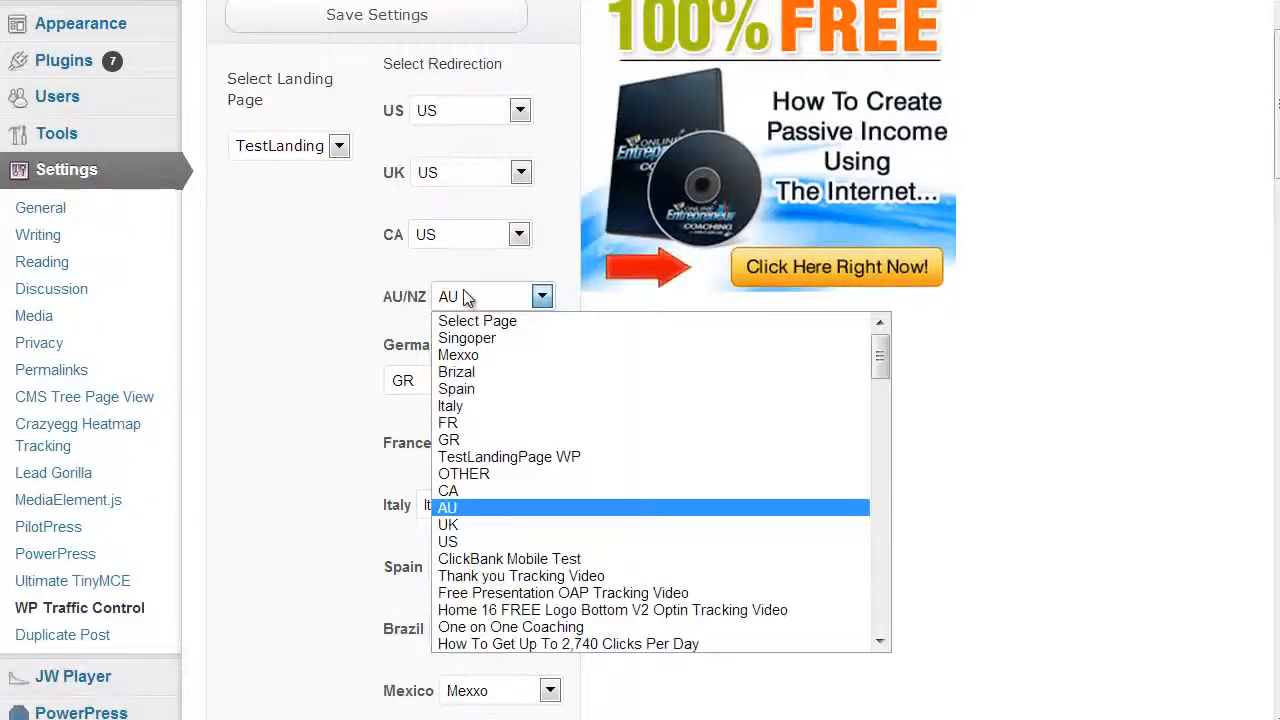
{"action": "left_click", "coordinate": [482, 543]}
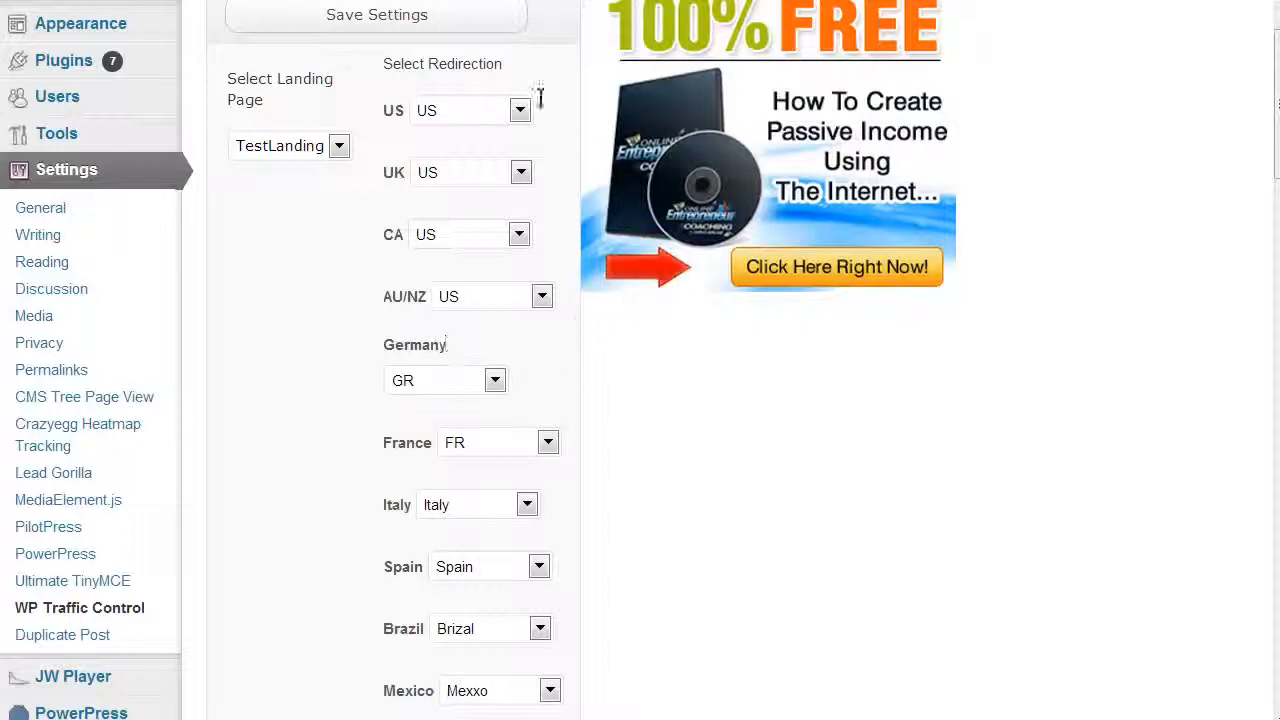
Look over the redirection pages assigned to the non-English-speaking countries, from Germany down to Singapore and Others
{"action": "left_click", "coordinate": [494, 381]}
{"action": "left_click", "coordinate": [310, 394]}
{"action": "scroll", "coordinate": [330, 490], "scroll_direction": "down", "scroll_amount": 1}
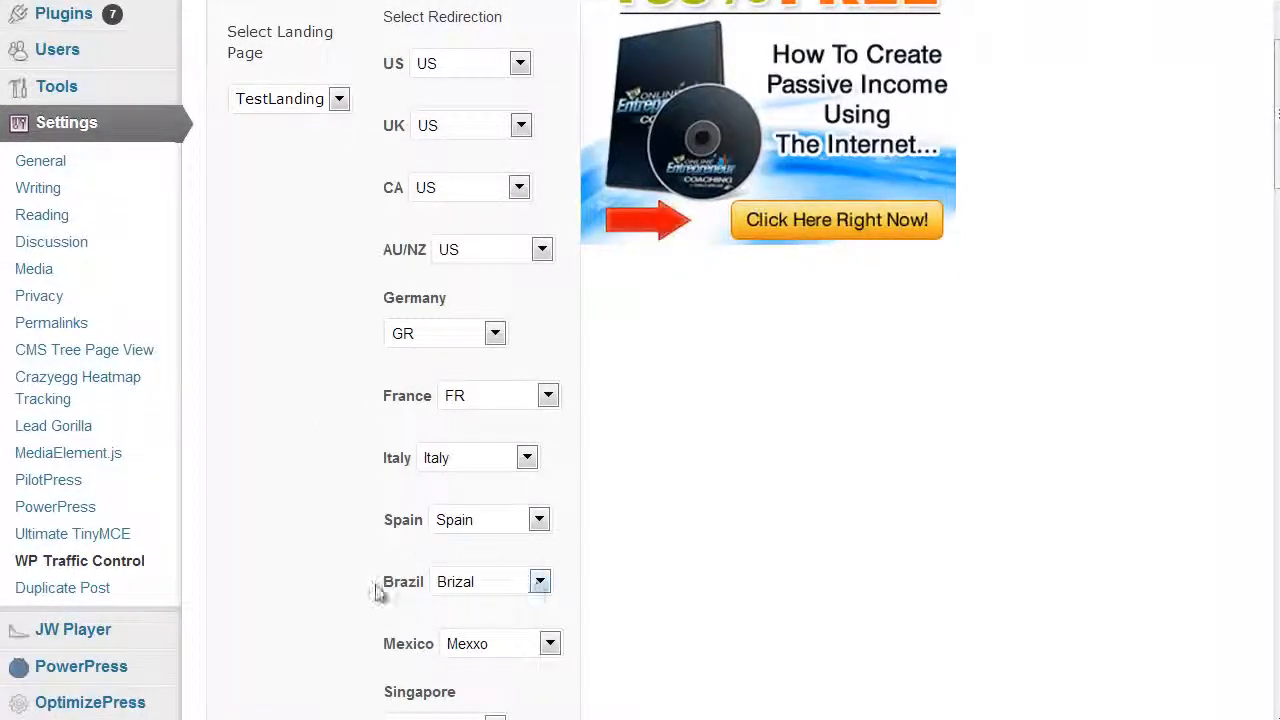
{"action": "scroll", "coordinate": [380, 591], "scroll_direction": "down", "scroll_amount": 1}
{"action": "scroll", "coordinate": [393, 570], "scroll_direction": "down", "scroll_amount": 1}
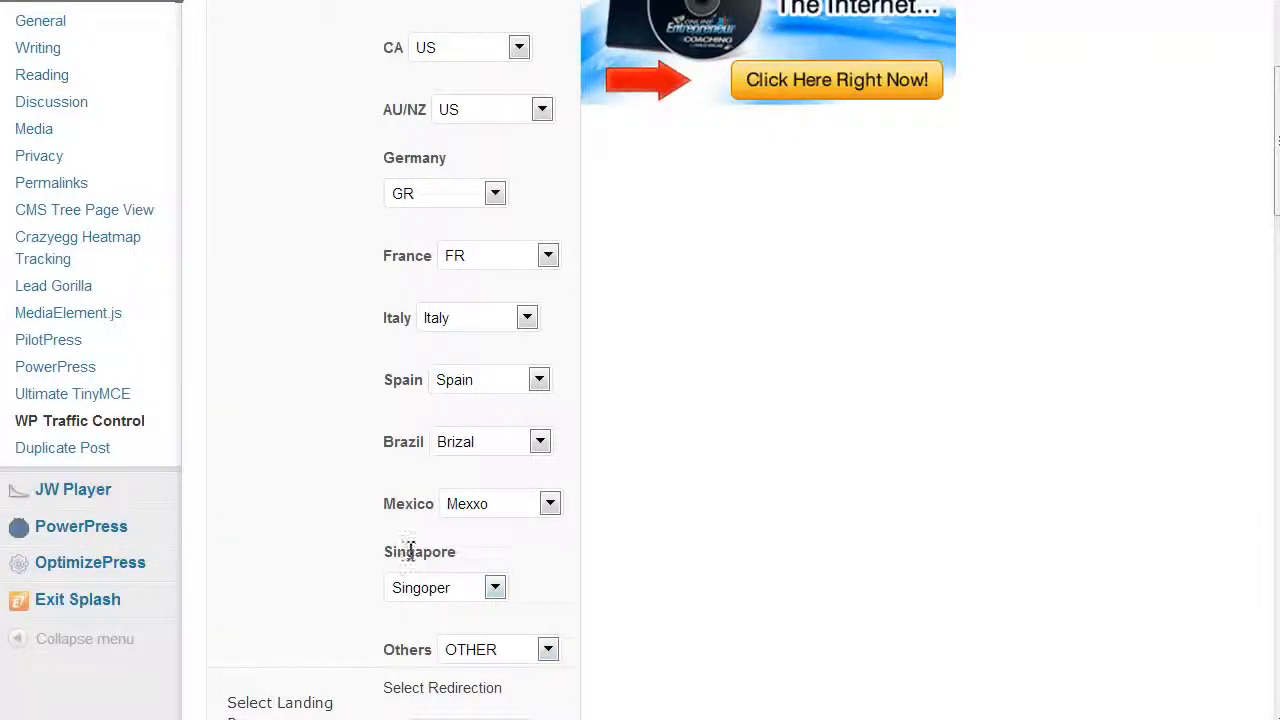
{"action": "scroll", "coordinate": [409, 552], "scroll_direction": "up", "scroll_amount": 3}
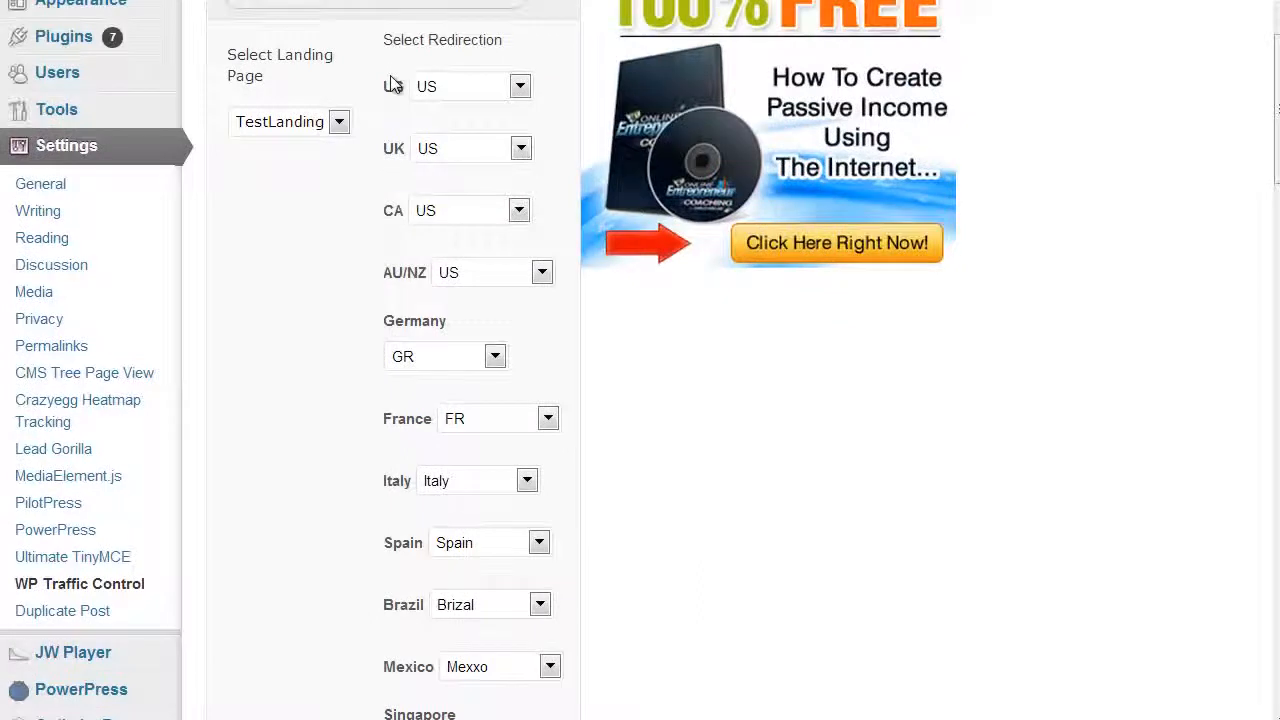
{"action": "scroll", "coordinate": [371, 143], "scroll_direction": "down", "scroll_amount": 1}
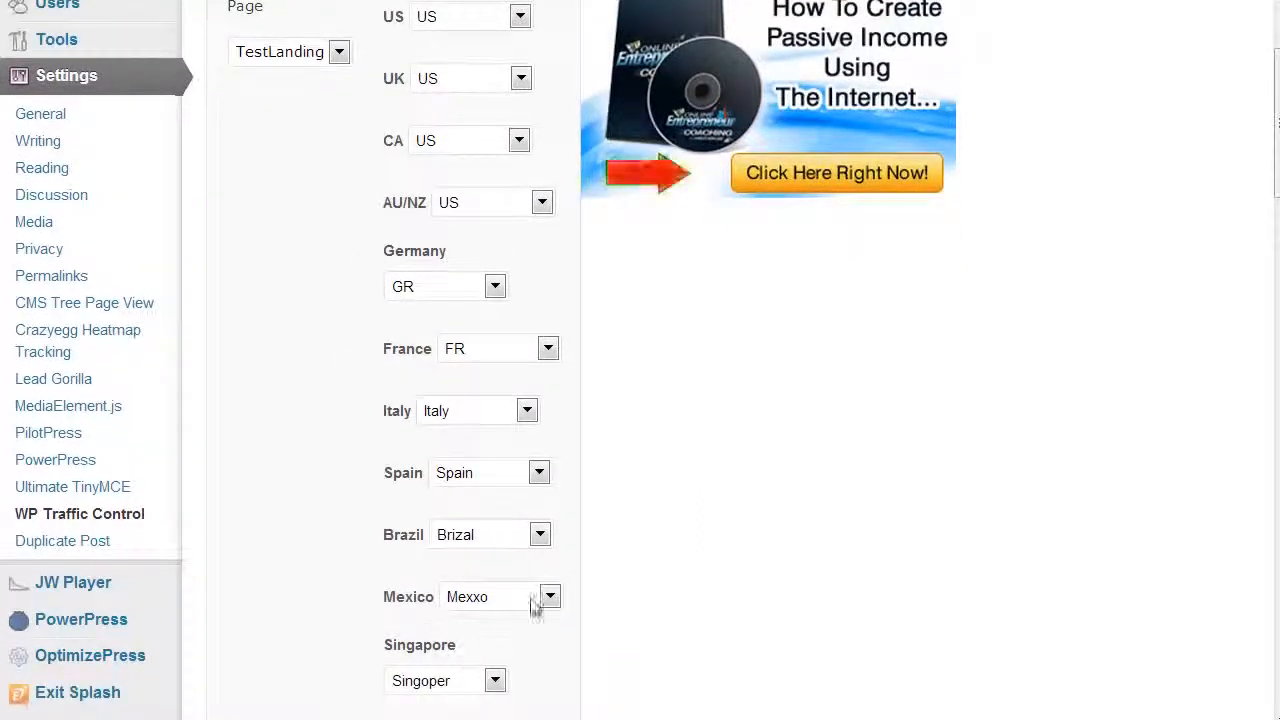
{"action": "scroll", "coordinate": [545, 597], "scroll_direction": "down", "scroll_amount": 1}
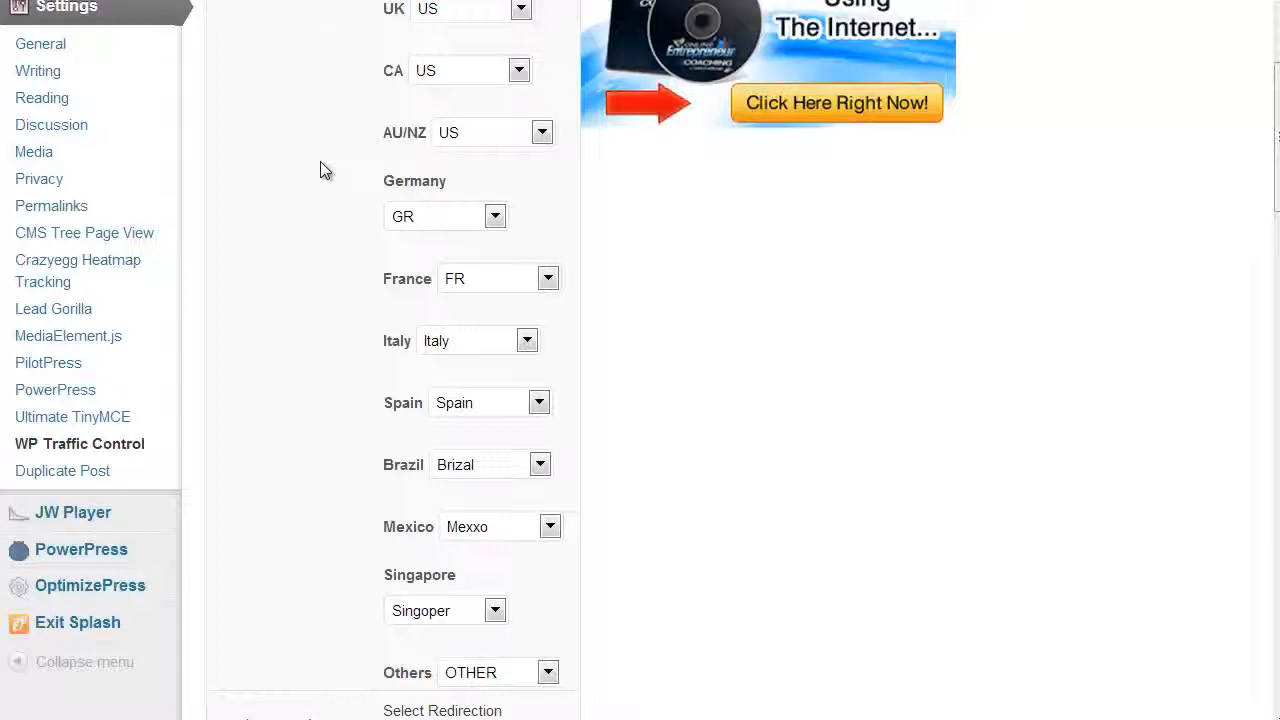
{"action": "scroll", "coordinate": [320, 162], "scroll_direction": "up", "scroll_amount": 2}
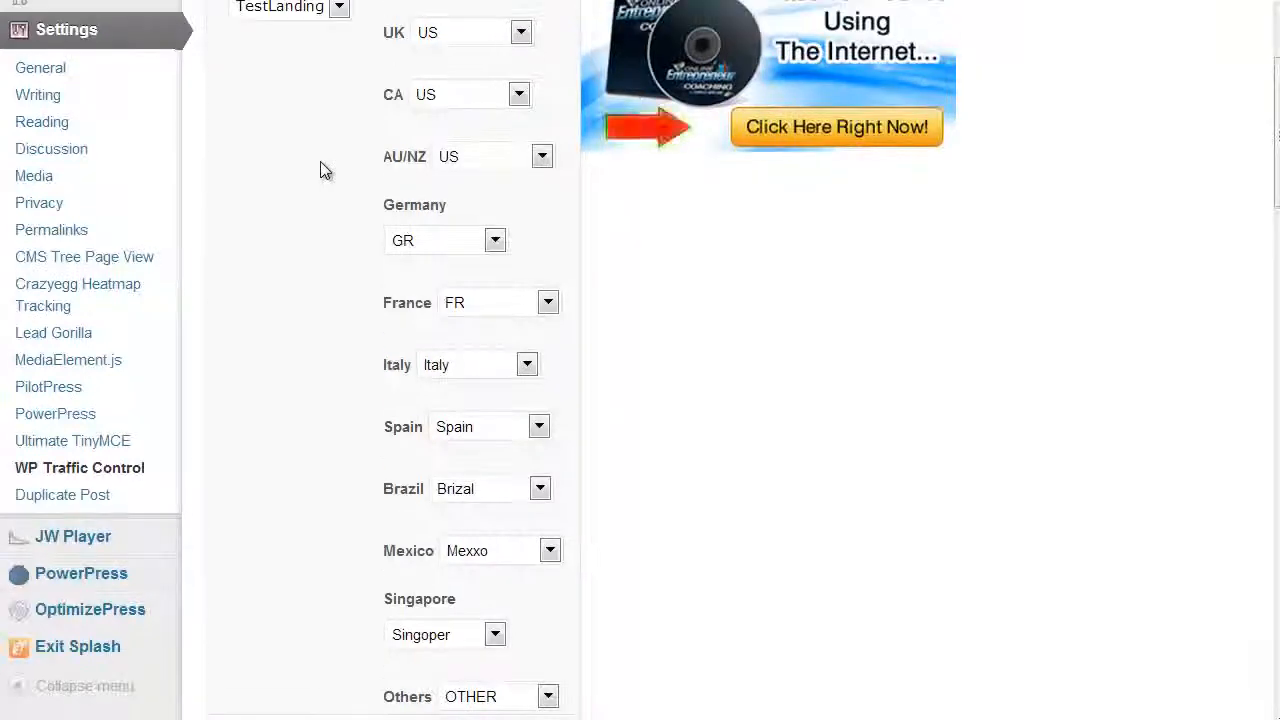
{"action": "scroll", "coordinate": [365, 110], "scroll_direction": "down", "scroll_amount": 1}
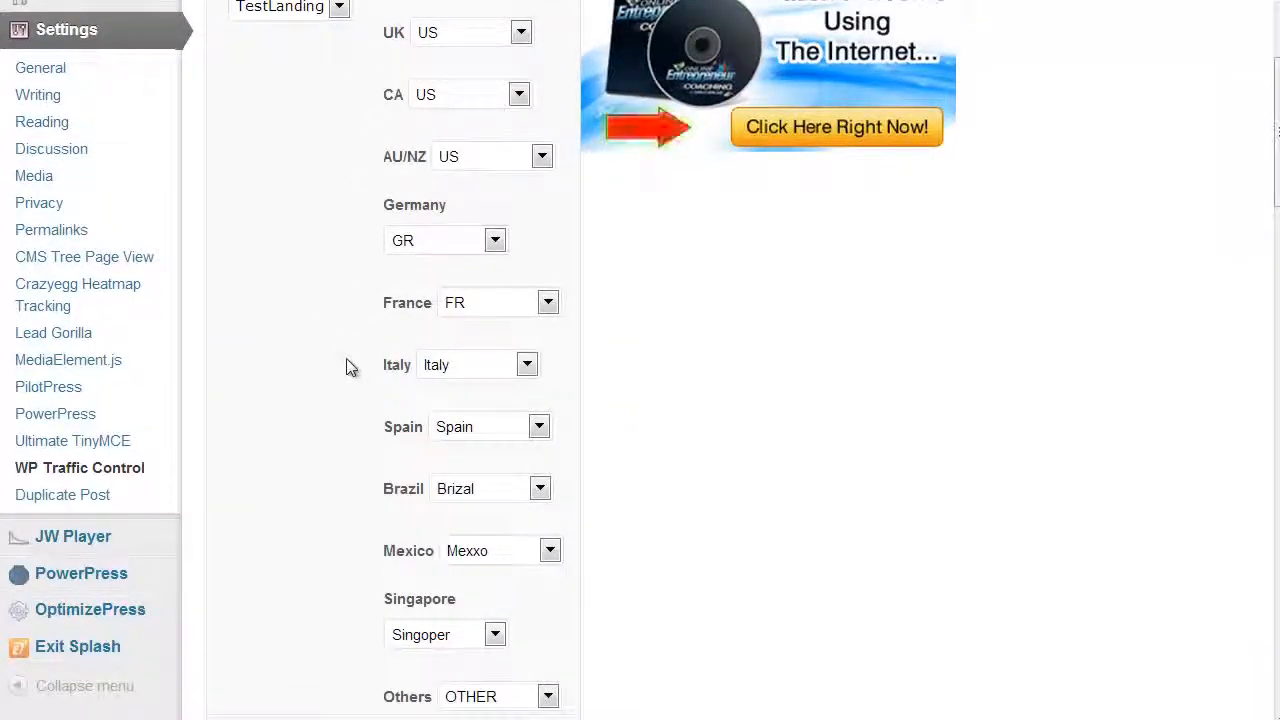
{"action": "scroll", "coordinate": [347, 360], "scroll_direction": "up", "scroll_amount": 1}
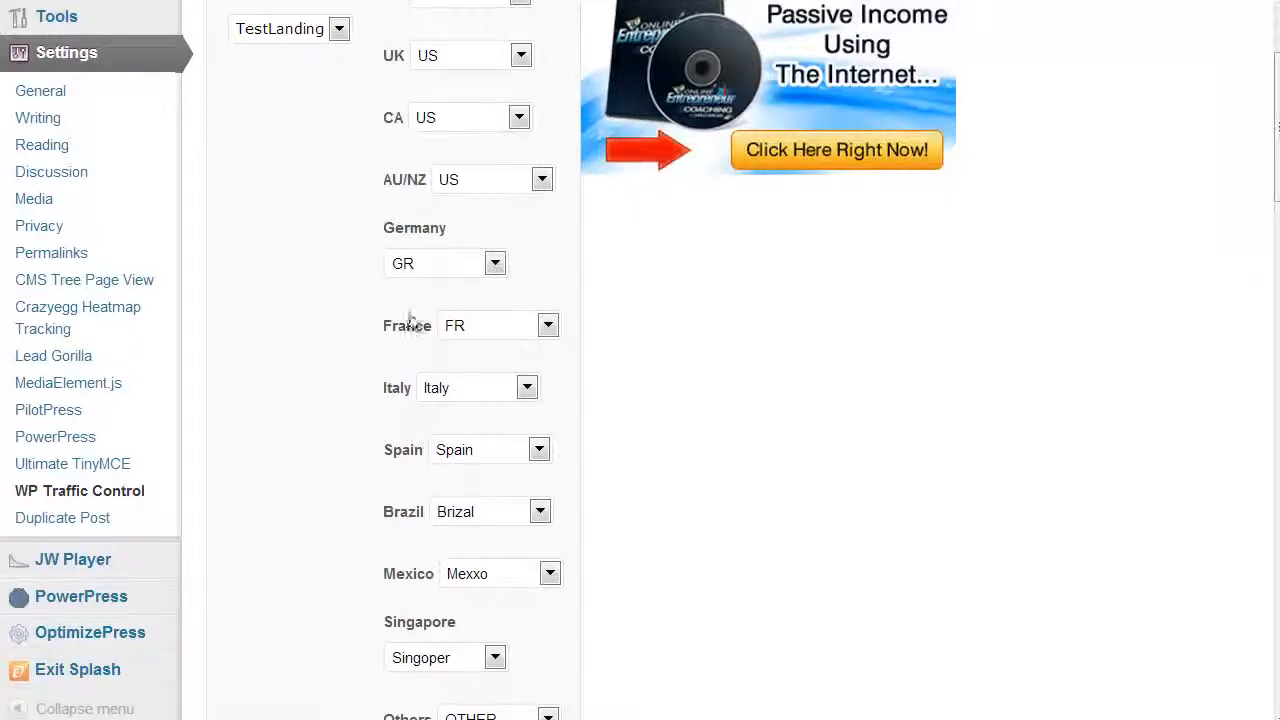
Set the redirection for Germany, France and Italy to the OTHER page
{"action": "left_click", "coordinate": [447, 268]}
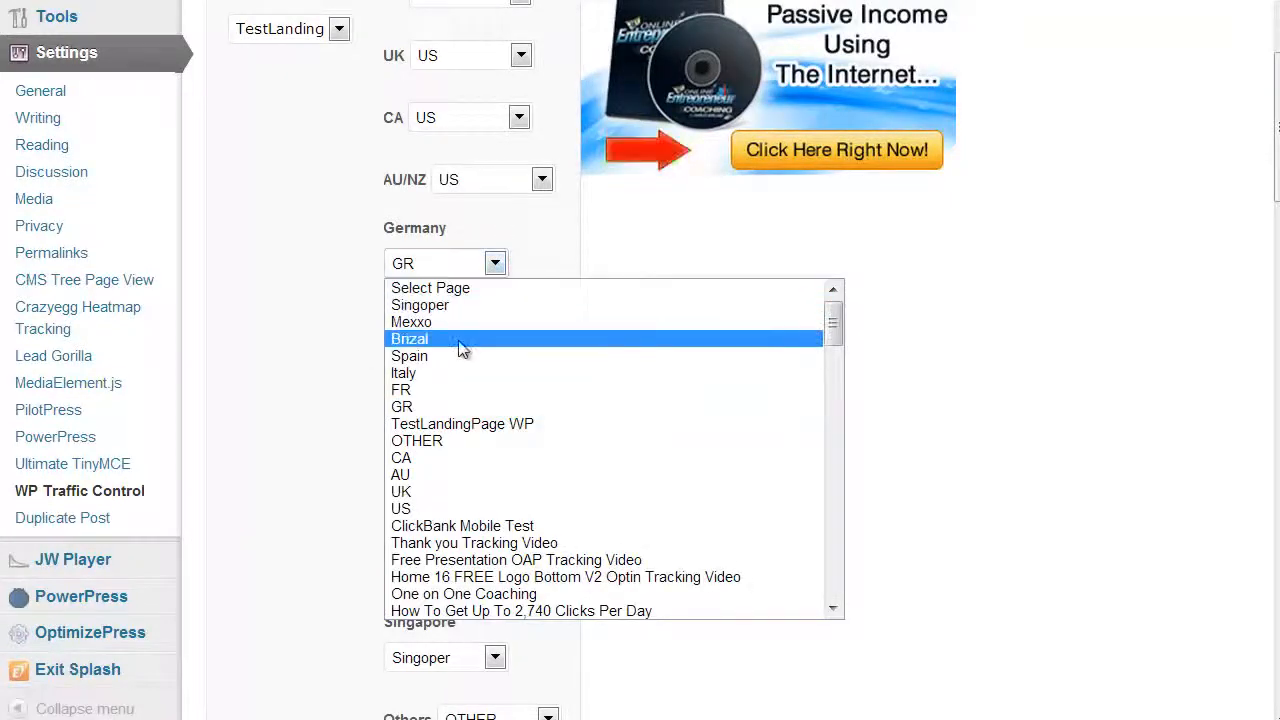
{"action": "left_click", "coordinate": [470, 441]}
{"action": "left_click", "coordinate": [500, 328]}
{"action": "left_click", "coordinate": [470, 502]}
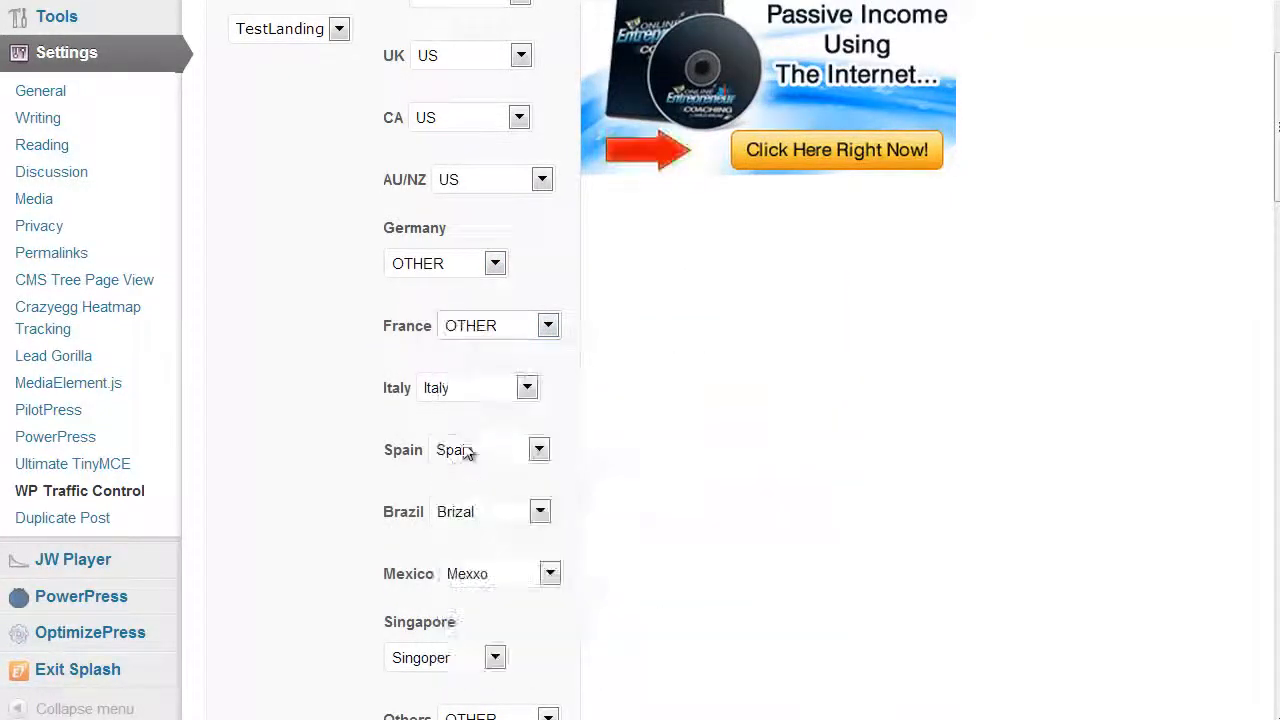
{"action": "left_click", "coordinate": [475, 388]}
{"action": "left_click", "coordinate": [470, 564]}
Set the redirection for Spain, Brazil and Mexico to the OTHER page
{"action": "left_click", "coordinate": [480, 450]}
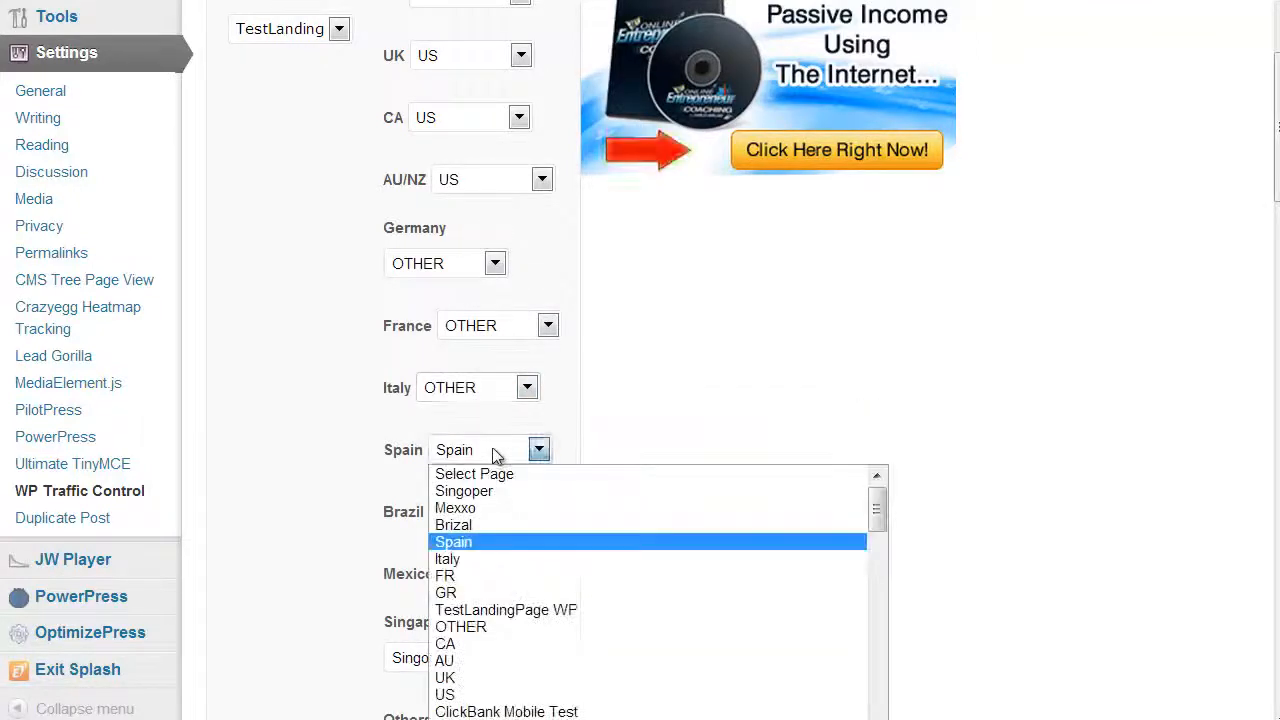
{"action": "left_click", "coordinate": [505, 626]}
{"action": "left_click", "coordinate": [478, 520]}
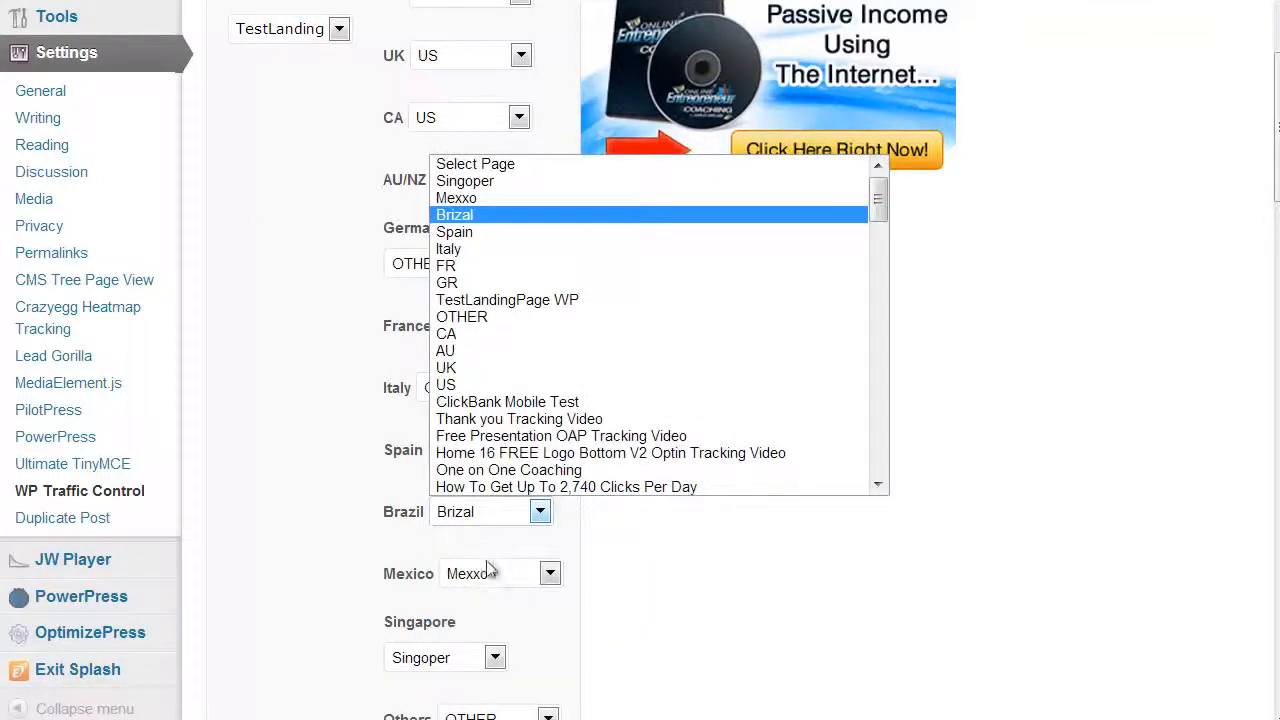
{"action": "left_click", "coordinate": [492, 316]}
{"action": "left_click", "coordinate": [515, 575]}
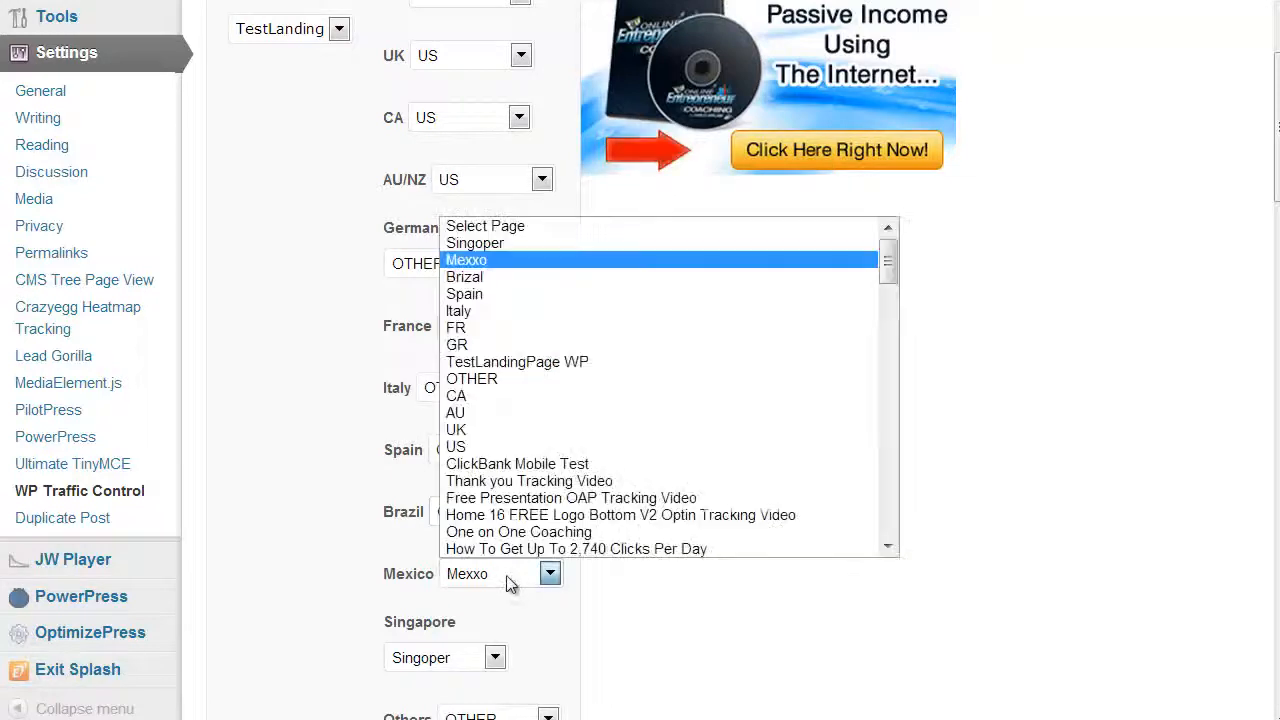
{"action": "left_click", "coordinate": [457, 376]}
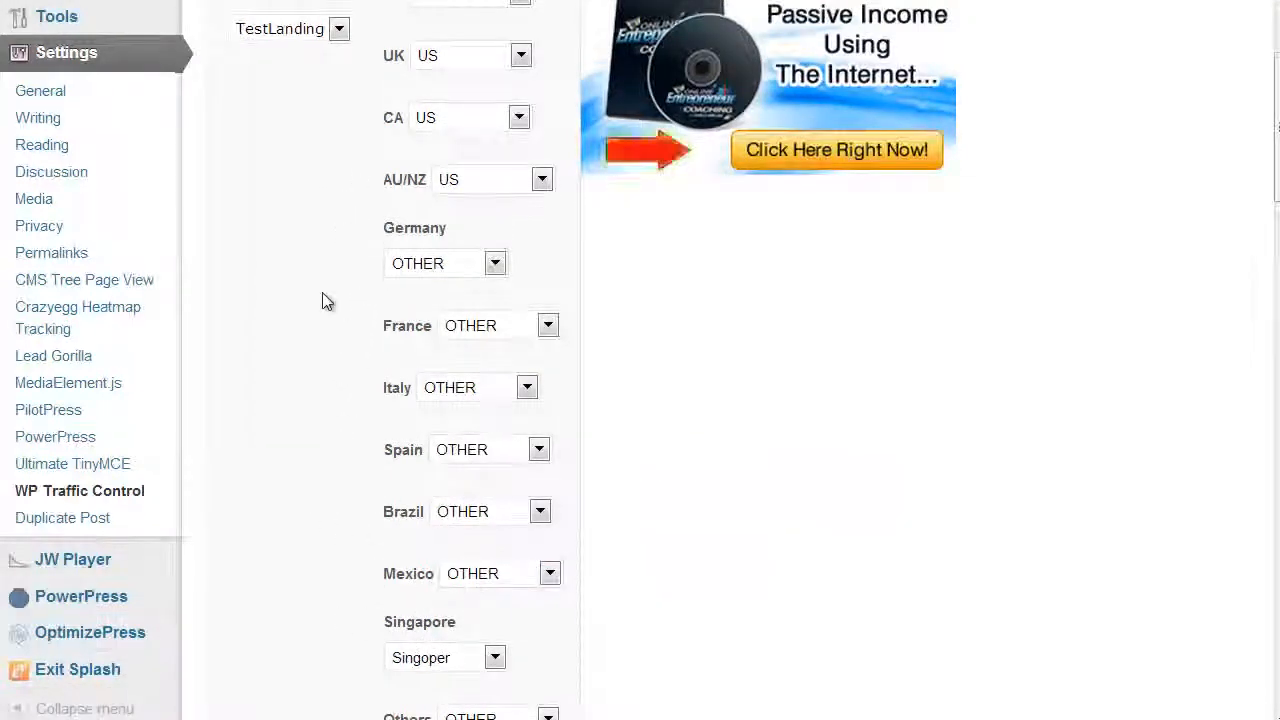
Reselect TestLandingPage WP as the landing page for these country redirections
{"action": "scroll", "coordinate": [326, 310], "scroll_direction": "down", "scroll_amount": 1}
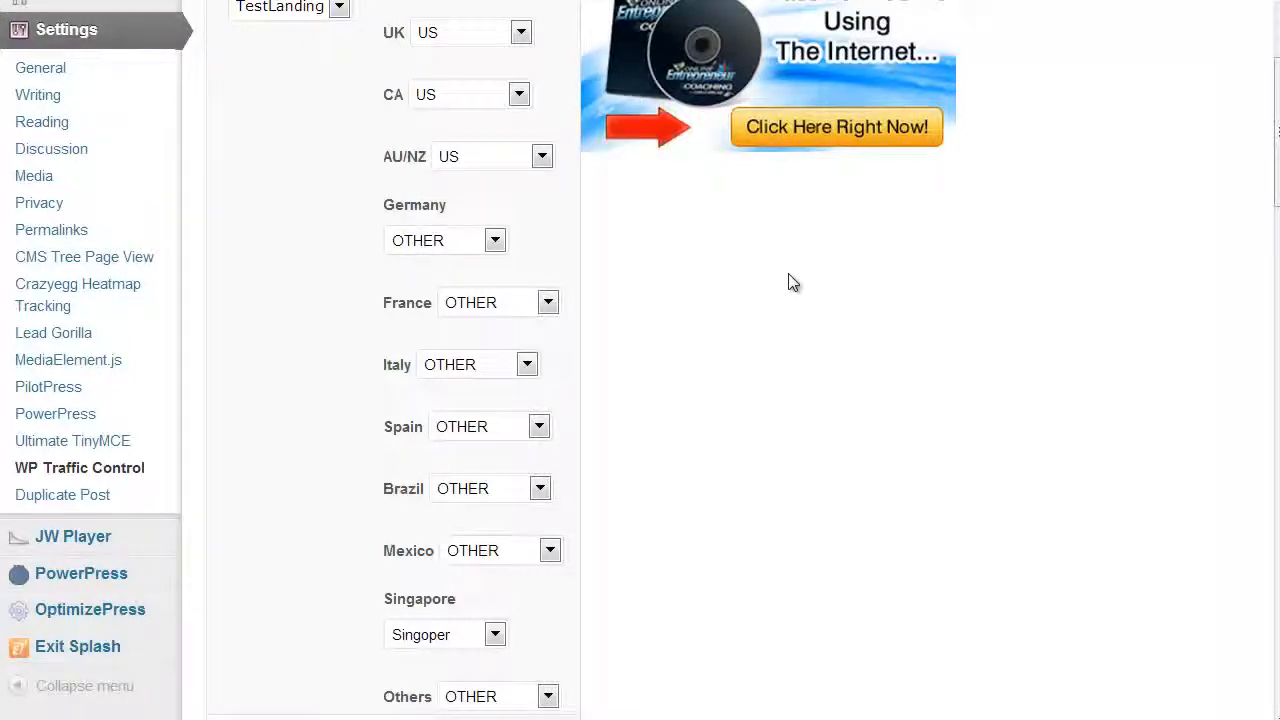
{"action": "scroll", "coordinate": [751, 320], "scroll_direction": "up", "scroll_amount": 1}
{"action": "left_click", "coordinate": [246, 54]}
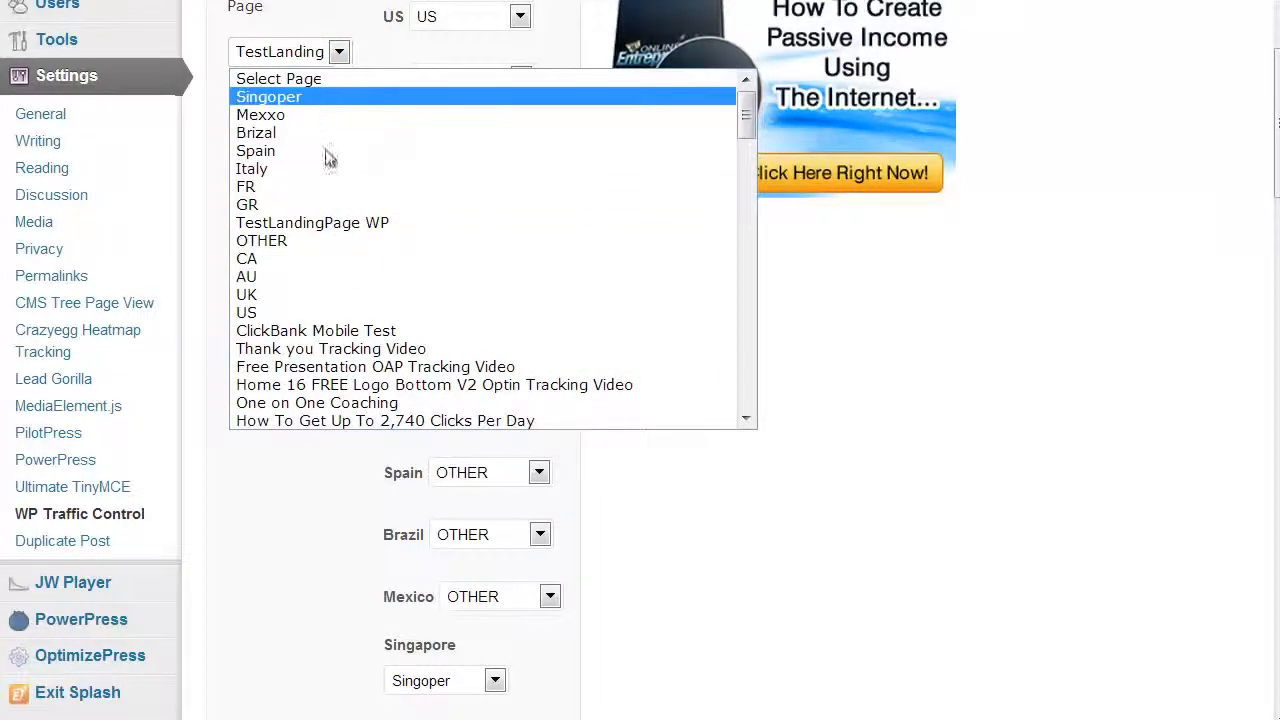
{"action": "left_click", "coordinate": [345, 226]}
{"action": "scroll", "coordinate": [262, 150], "scroll_direction": "up", "scroll_amount": 1}
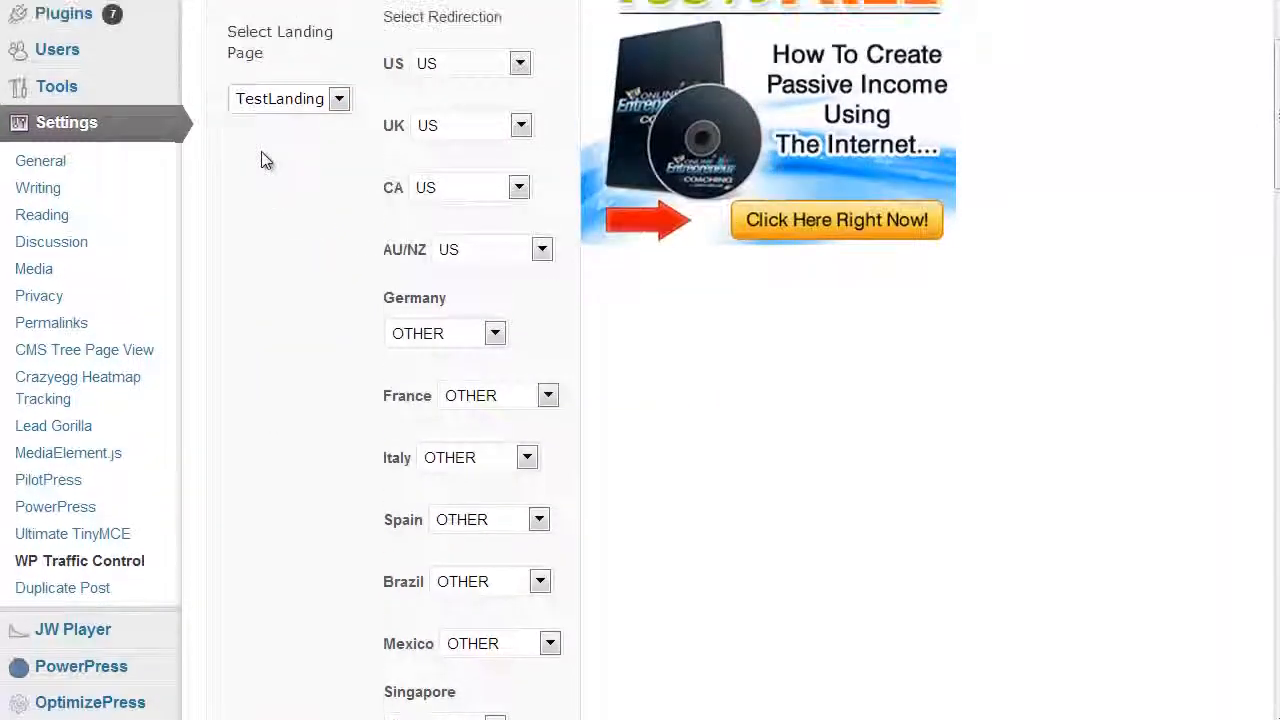